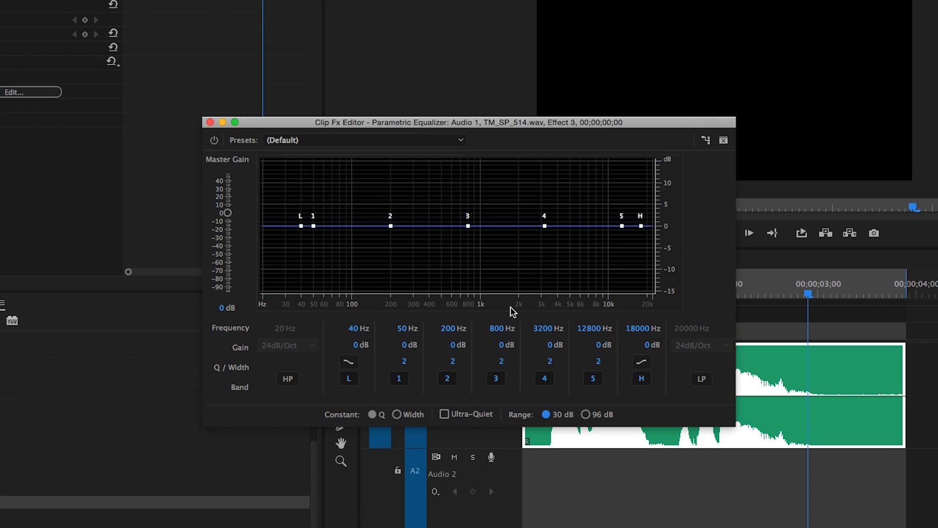
# Step: Shape band 3 into a narrow peak: 754 Hz, +6.6 dB gain, Q of 5.8
pyautogui.moveTo(498, 329)
pyautogui.mouseDown()
pyautogui.moveTo(499, 317)
pyautogui.moveTo(495, 328)
pyautogui.mouseUp()
pyautogui.moveTo(499, 345); pyautogui.dragTo(478, 276)
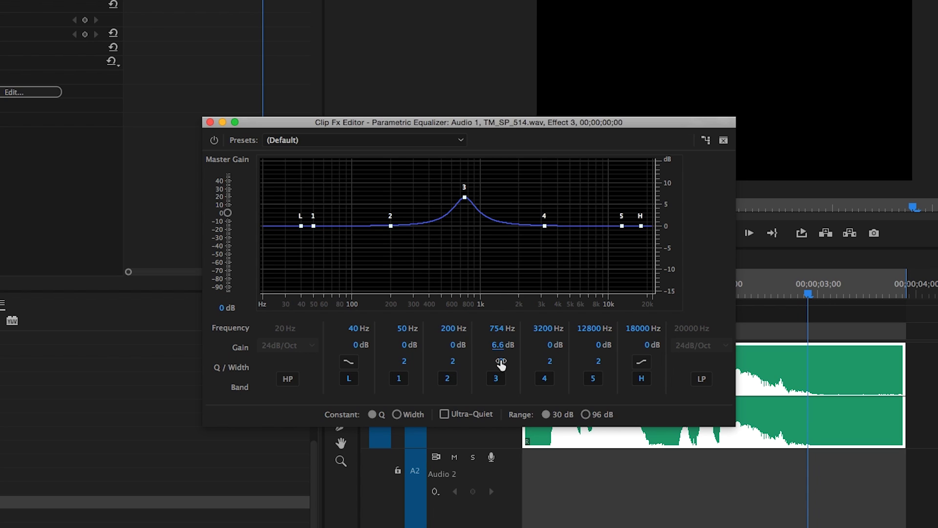
pyautogui.moveTo(501, 360); pyautogui.dragTo(480, 312)
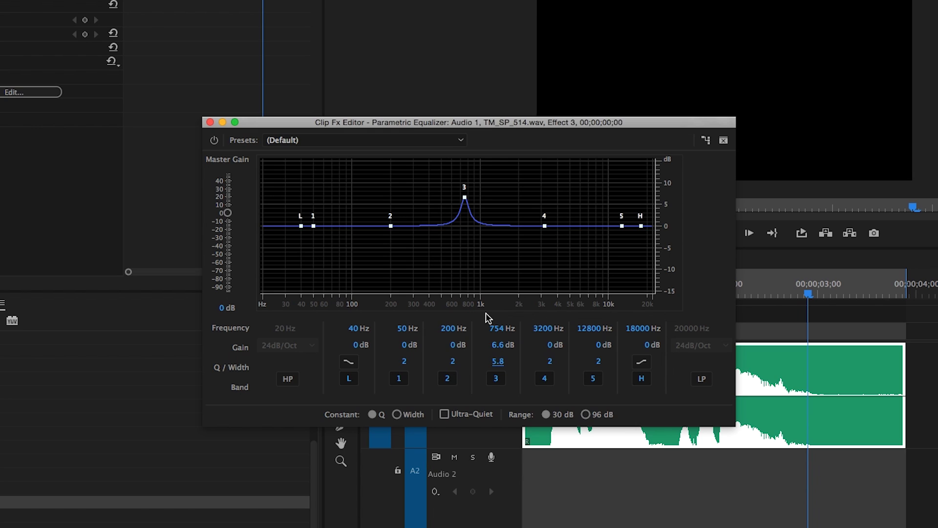
# Step: Bypass band 3 and set the shelves to +6.3 dB at 80 Hz and +6.9 dB at 10276 Hz
pyautogui.click(495, 379)
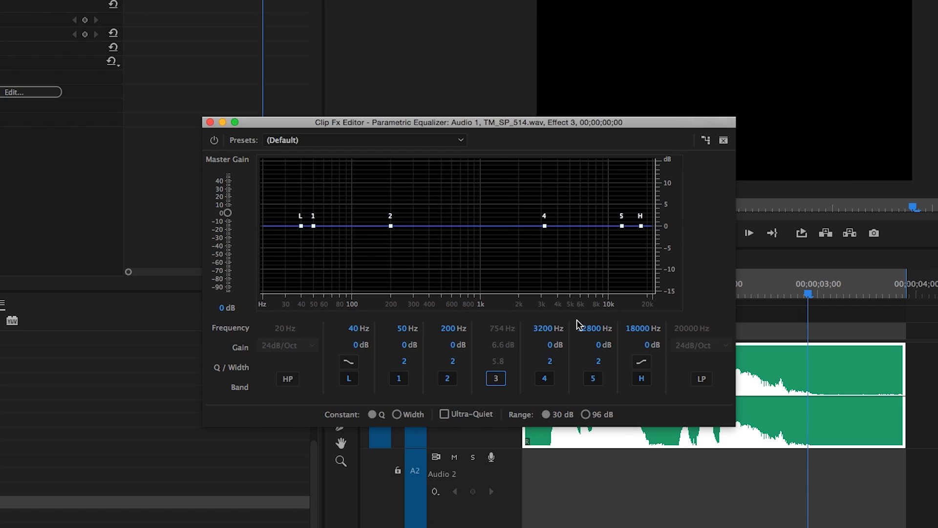
pyautogui.moveTo(643, 328); pyautogui.dragTo(643, 296)
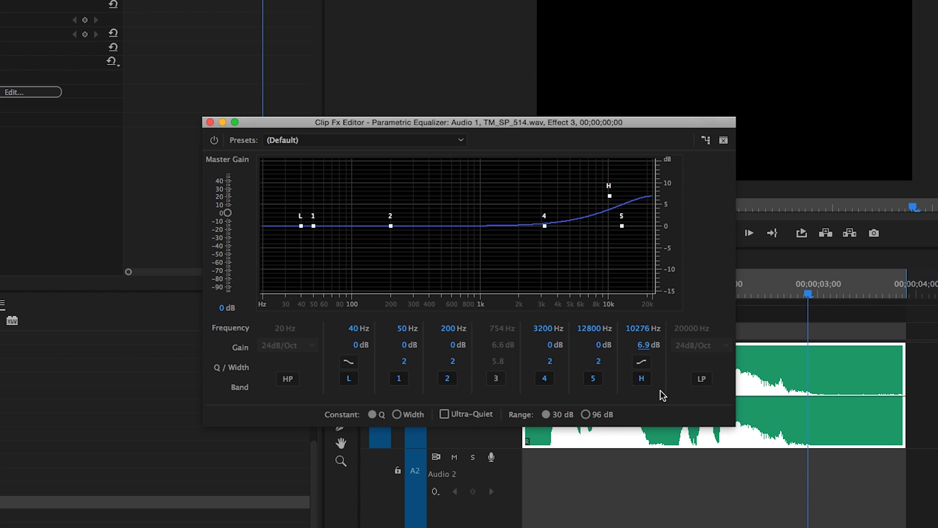
pyautogui.moveTo(350, 330); pyautogui.dragTo(350, 303)
pyautogui.moveTo(355, 346); pyautogui.dragTo(355, 302)
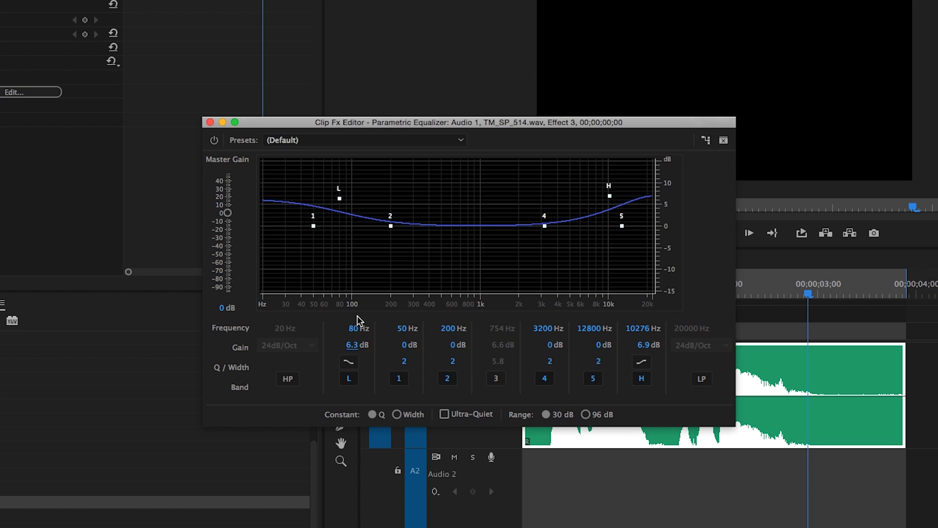
pyautogui.click(350, 363)
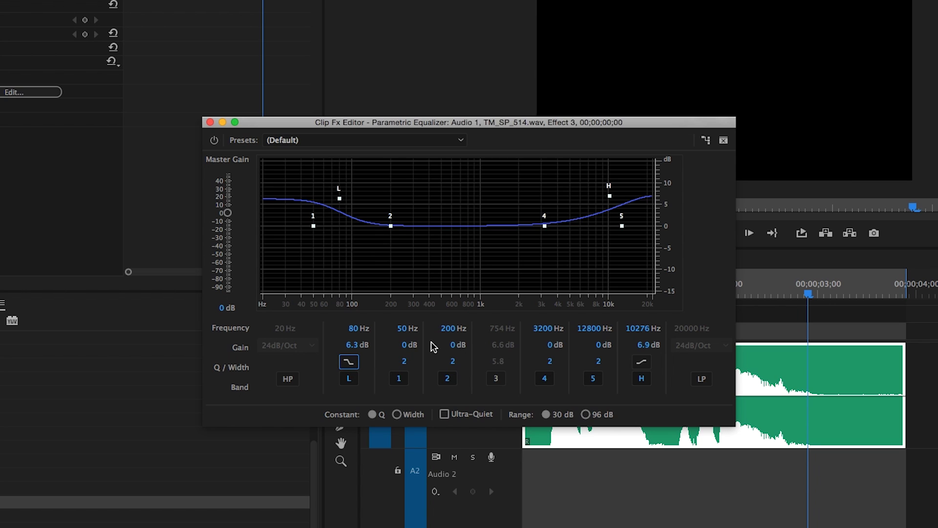
# Step: Switch off the low and high shelf bands
pyautogui.click(643, 365)
pyautogui.click(641, 378)
pyautogui.click(349, 378)
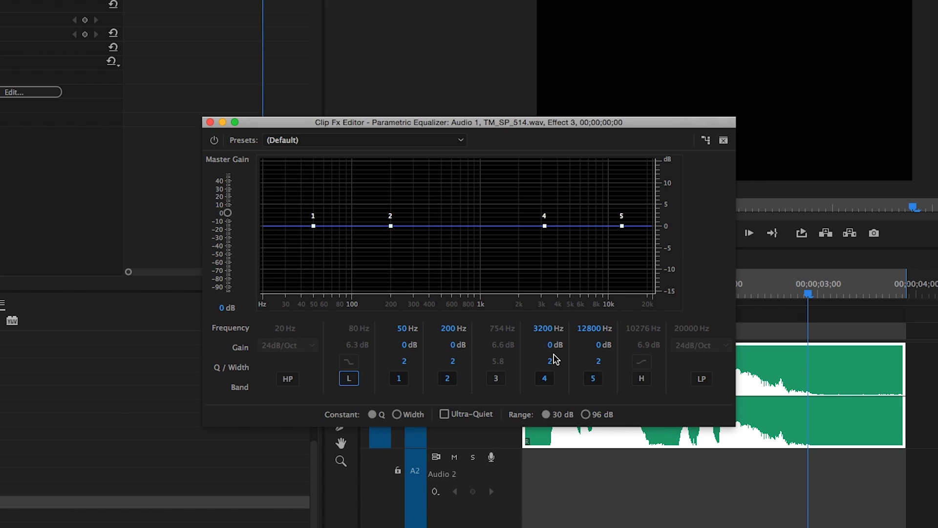
# Step: Enable a 130 Hz high-pass and a 7205 Hz low-pass filter, both at 24dB/Oct
pyautogui.click(288, 378)
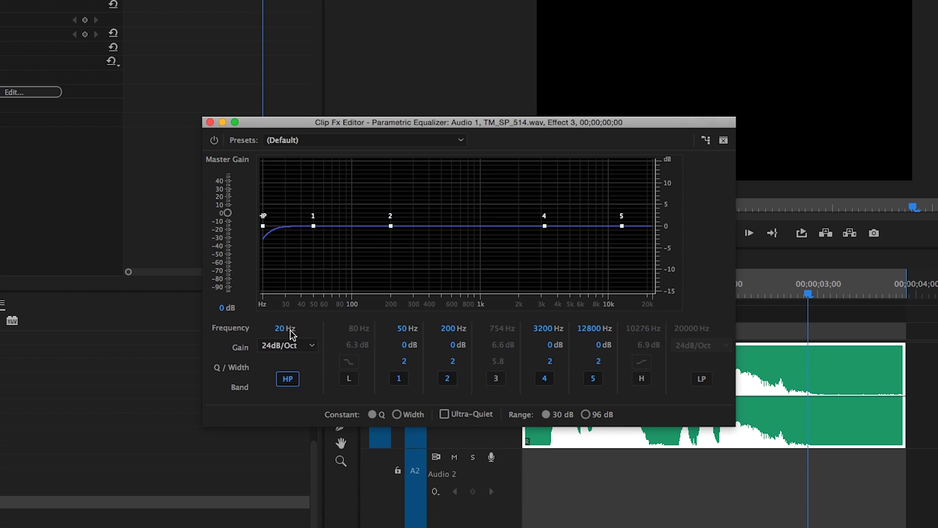
pyautogui.moveTo(281, 329); pyautogui.dragTo(289, 266)
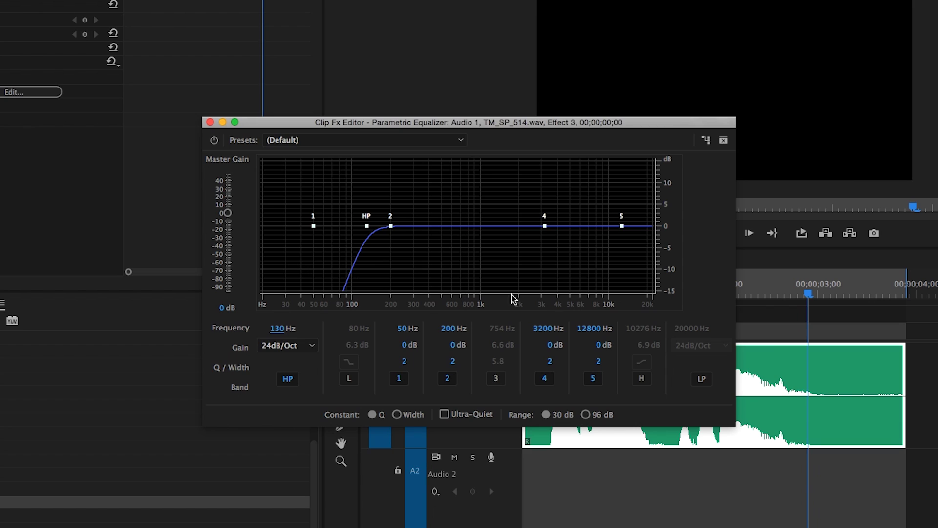
pyautogui.click(704, 384)
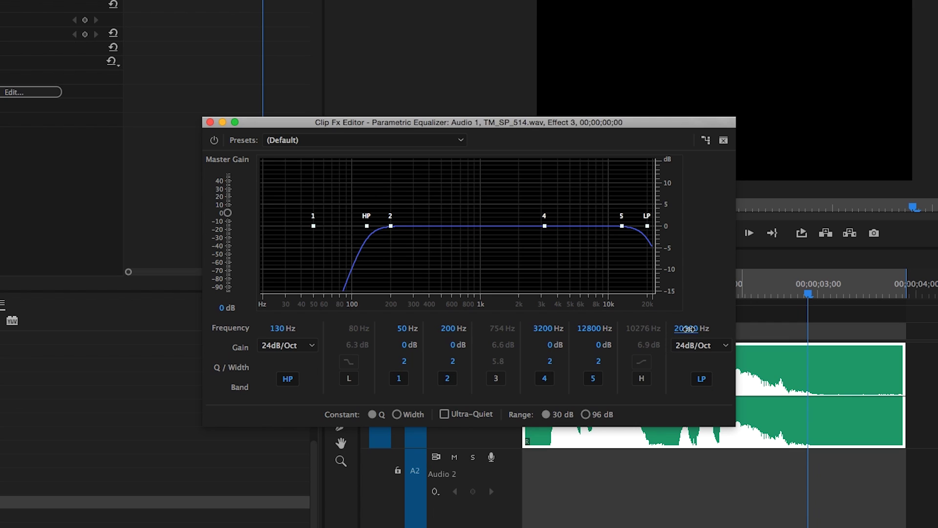
pyautogui.moveTo(690, 332); pyautogui.dragTo(677, 359)
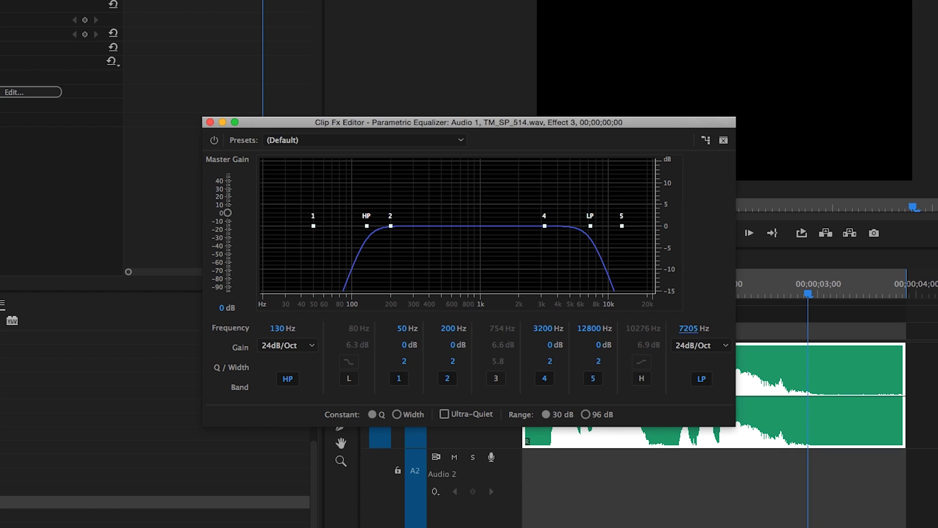
# Step: Try low-pass slopes of 48dB/Oct and 6dB/Oct, then return it to 24dB/Oct
pyautogui.click(694, 345)
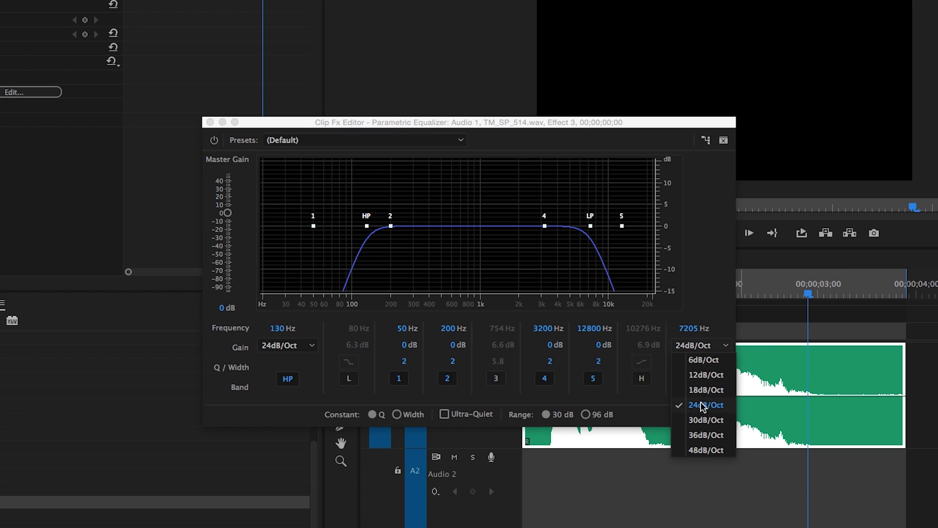
pyautogui.click(702, 449)
pyautogui.click(712, 348)
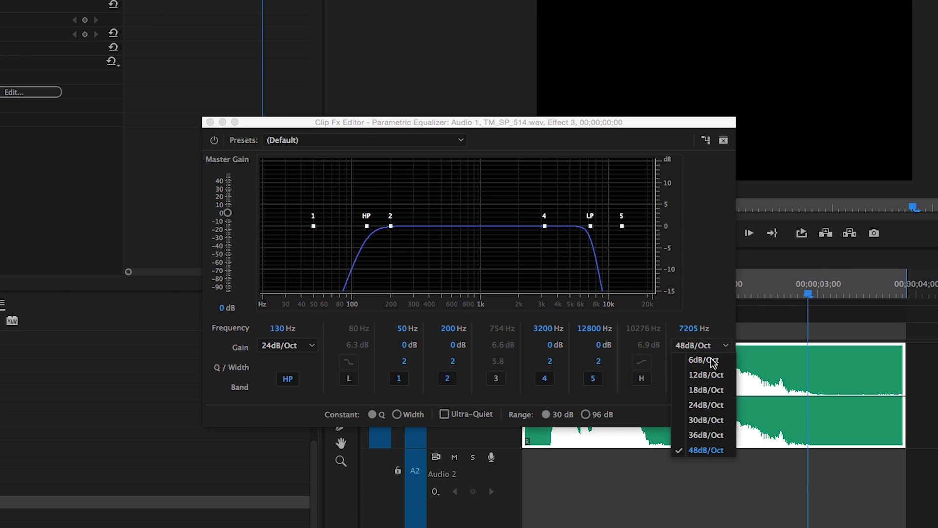
pyautogui.click(711, 374)
pyautogui.click(712, 347)
pyautogui.click(700, 361)
pyautogui.click(712, 347)
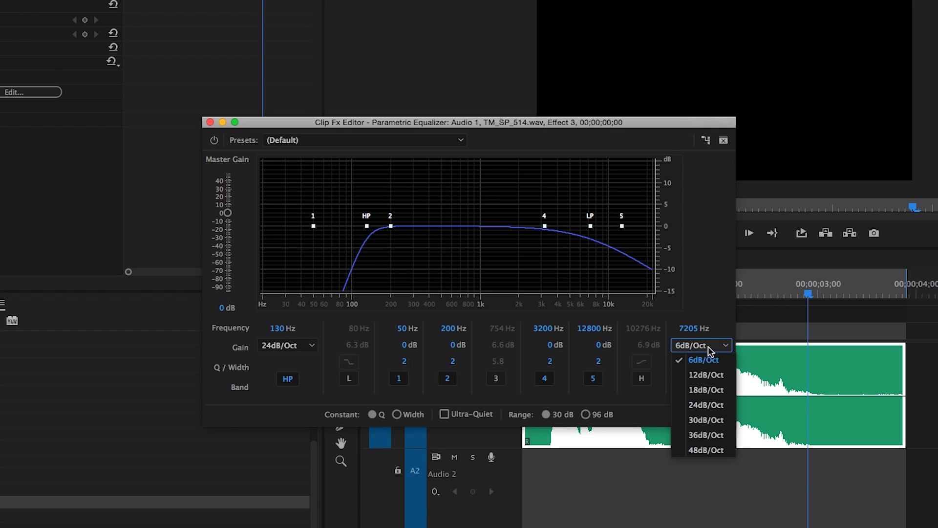
pyautogui.click(706, 413)
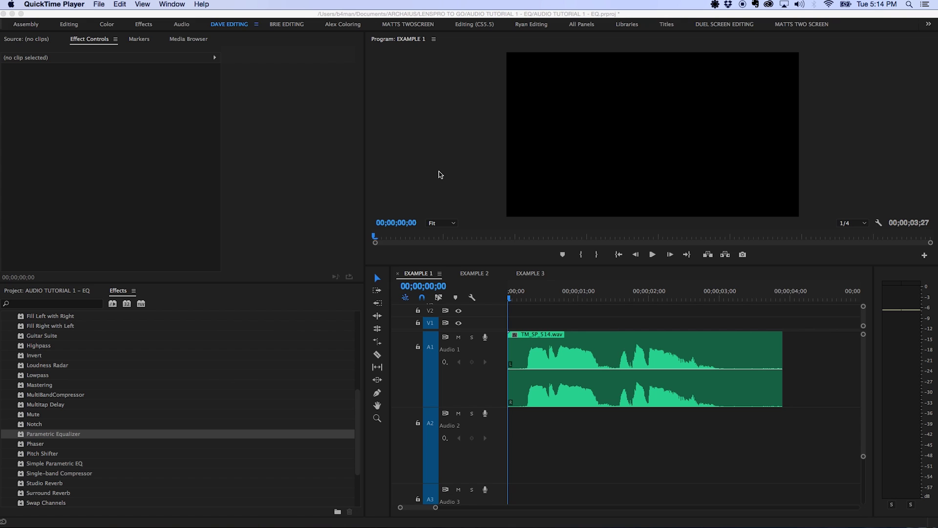
pyautogui.click(424, 276)
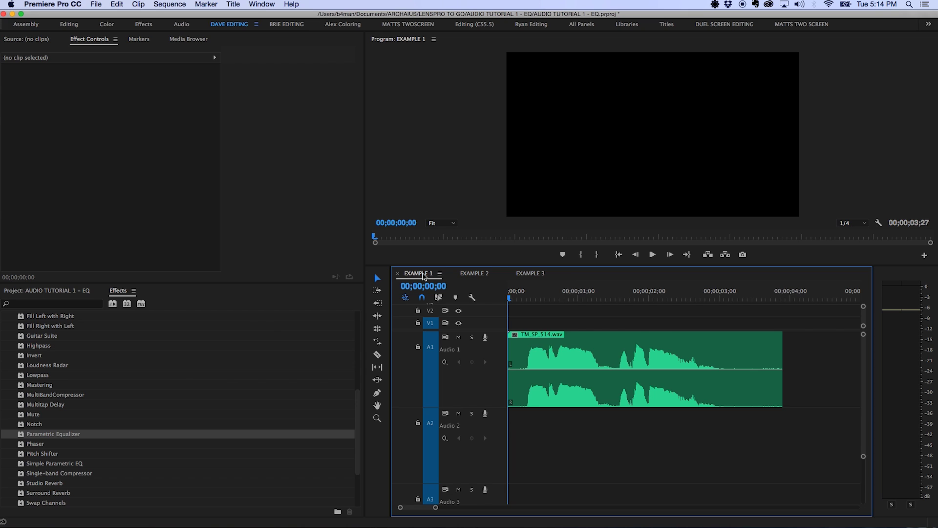
pyautogui.press('space')
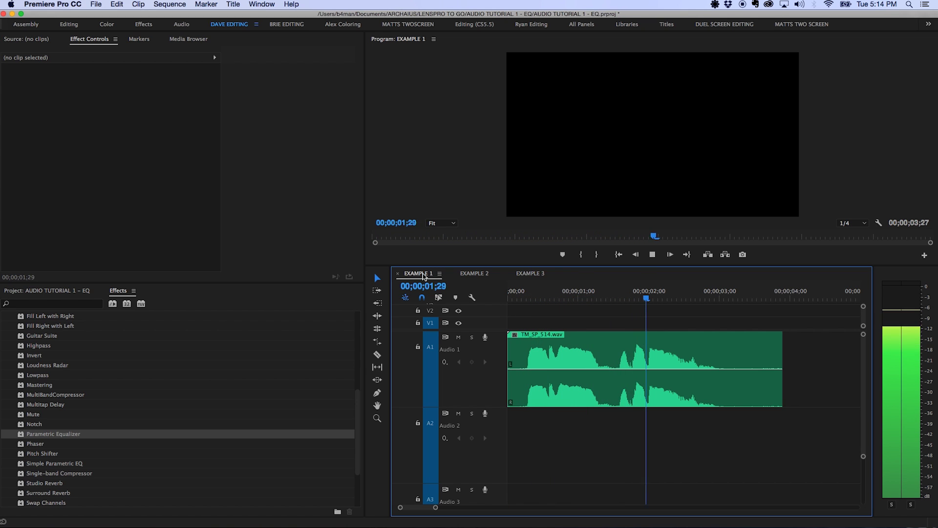
pyautogui.press('space')
pyautogui.press('Home')
pyautogui.press('space')
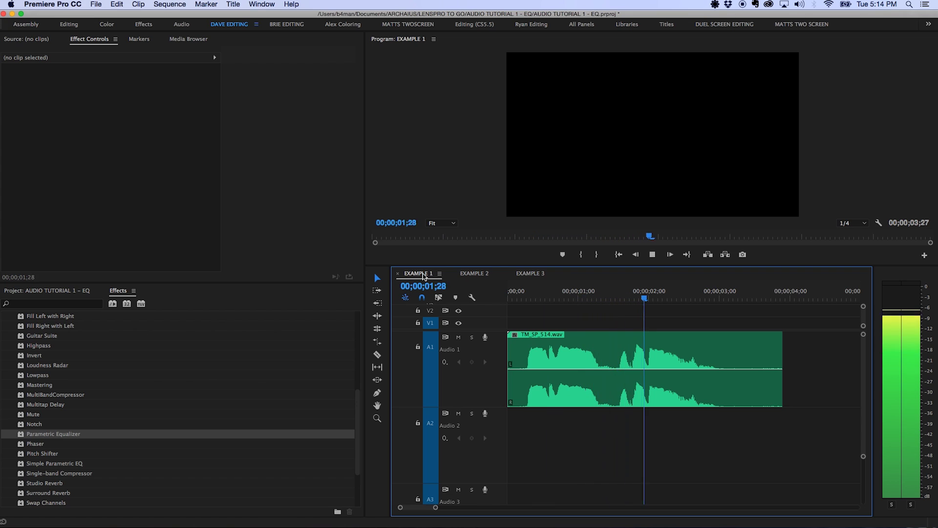
pyautogui.press('space')
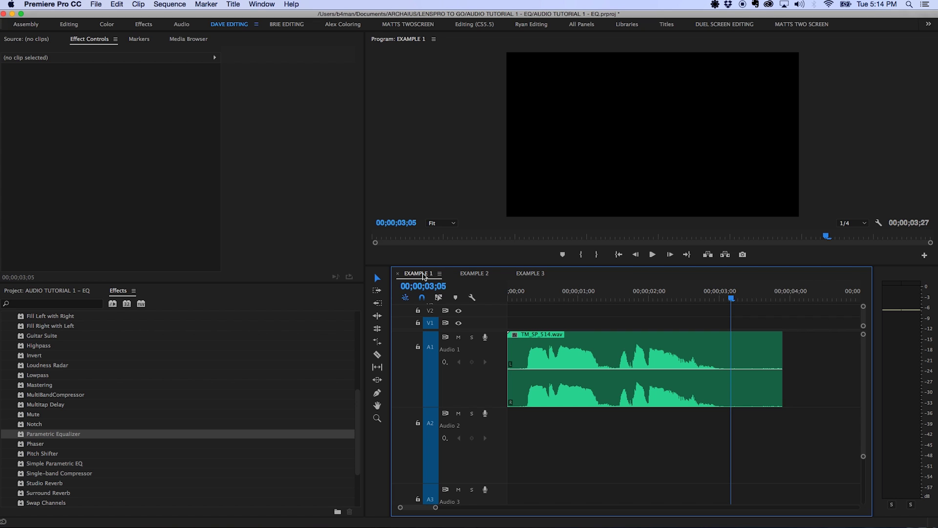
# Step: Apply the Parametric Equalizer effect to the TM_SP_514.wav clip
pyautogui.click(550, 382)
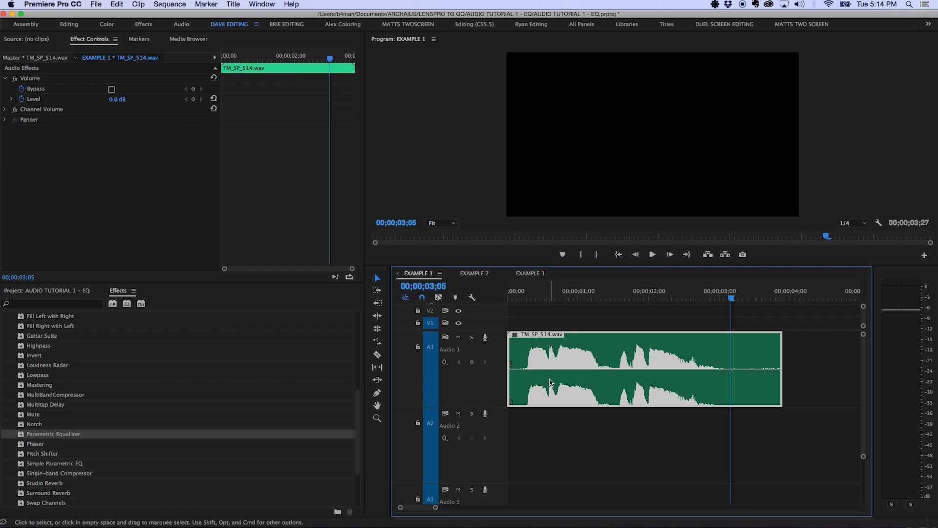
pyautogui.click(19, 437)
pyautogui.doubleClick(20, 436)
# Step: Open the equalizer's Custom Setup editor and set its graph range to 30 dB
pyautogui.click(141, 140)
pyautogui.moveTo(454, 162); pyautogui.dragTo(417, 164)
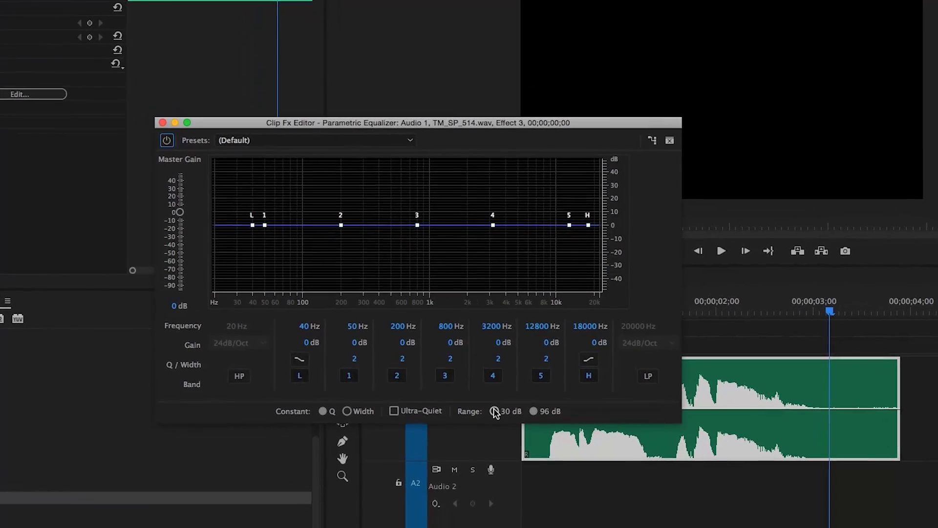
pyautogui.click(494, 412)
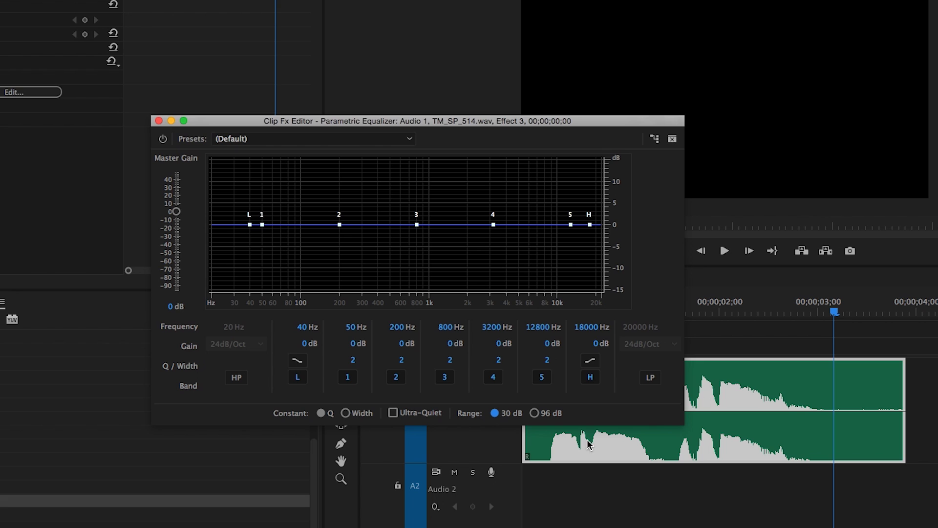
pyautogui.click(806, 425)
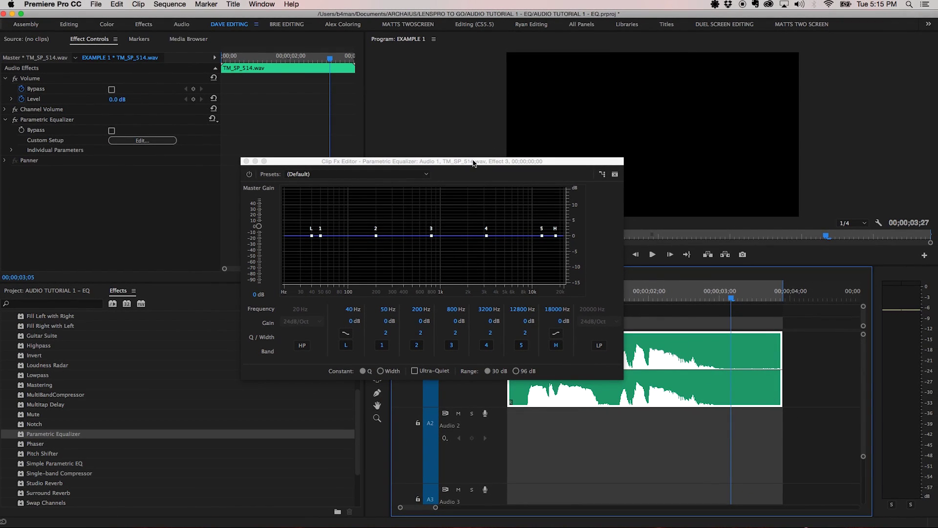
# Step: Move the EQ window off the timeline and add a Loop button to the Program Monitor transport
pyautogui.moveTo(472, 163); pyautogui.dragTo(360, 142)
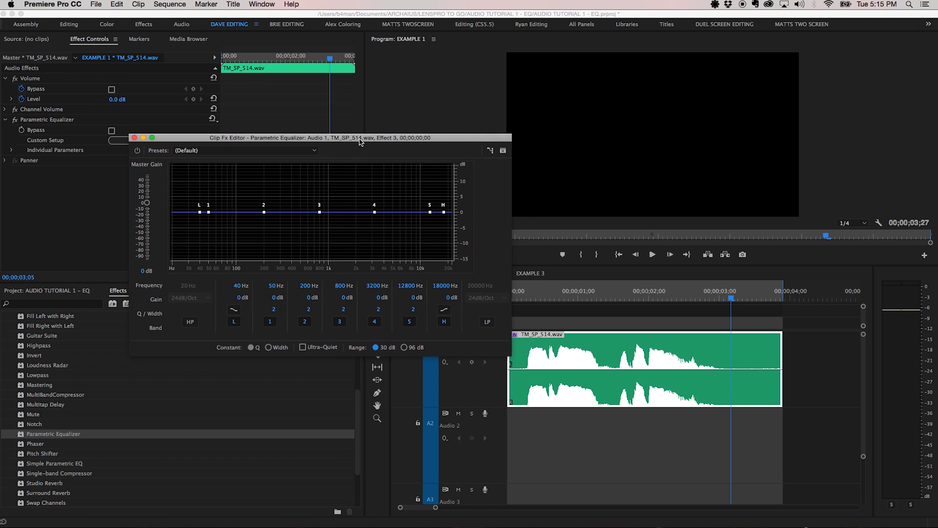
pyautogui.click(925, 256)
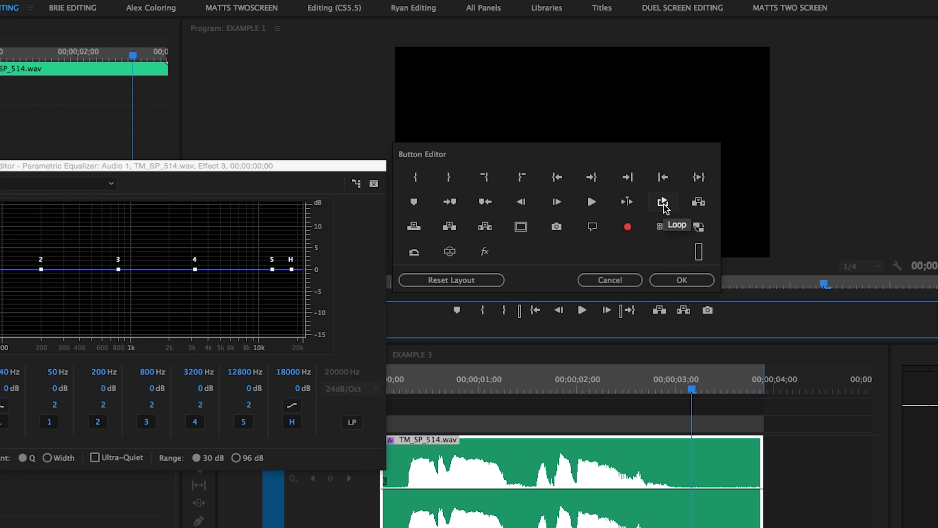
pyautogui.moveTo(665, 208); pyautogui.dragTo(657, 320)
pyautogui.click(681, 280)
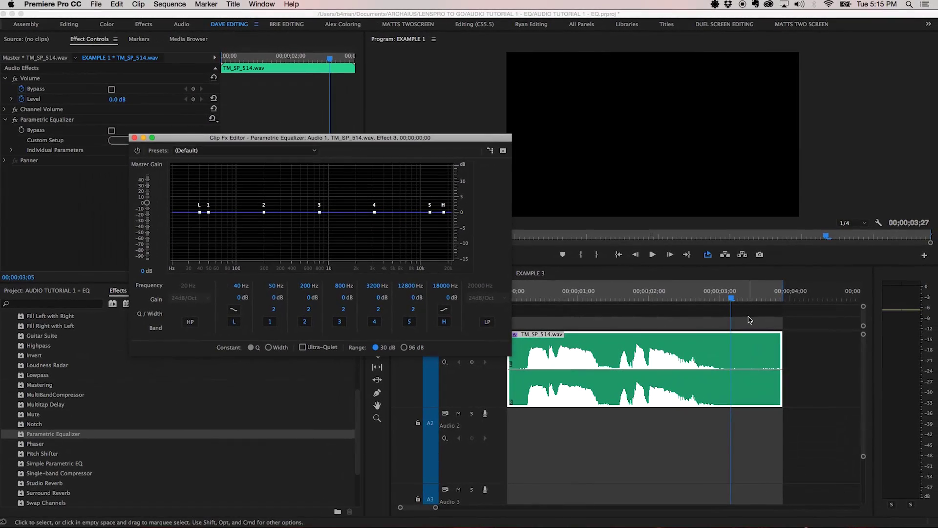
pyautogui.press('Home')
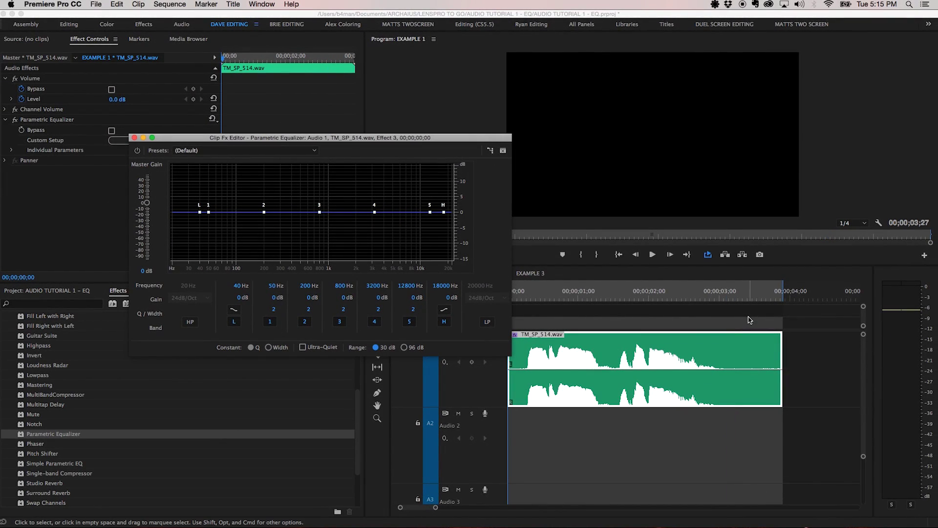
pyautogui.press('space')
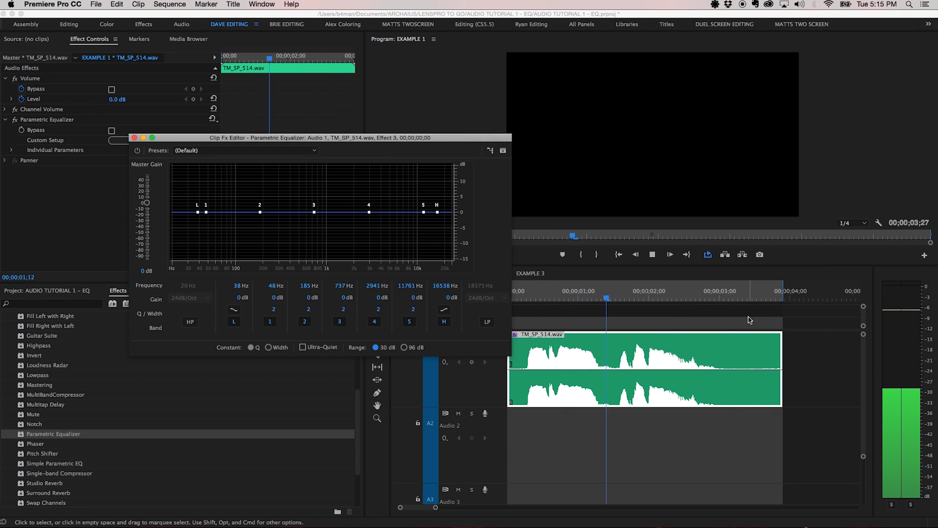
pyautogui.press('space')
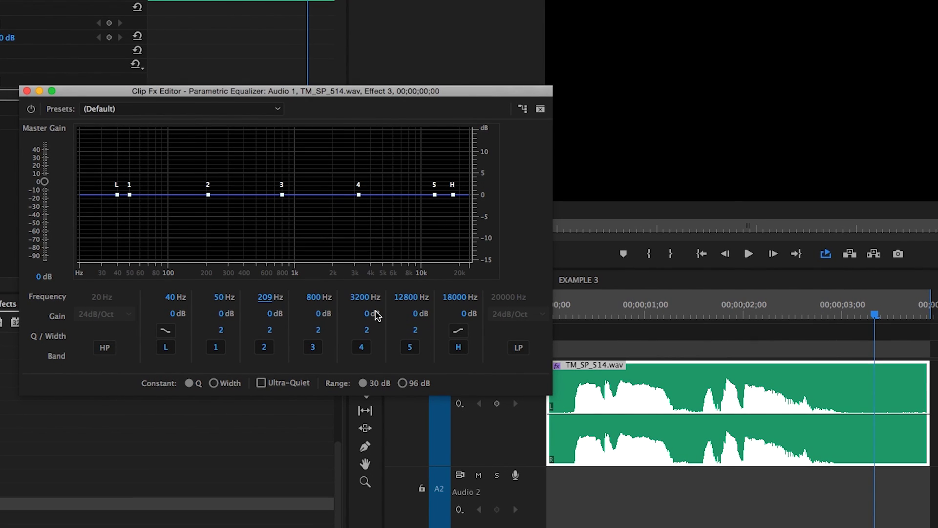
# Step: Audition a band 2 boost near 200 Hz, then pull it down to a -4.7 dB cut at 190 Hz
pyautogui.moveTo(208, 197)
pyautogui.moveTo(207, 197); pyautogui.dragTo(205, 153)
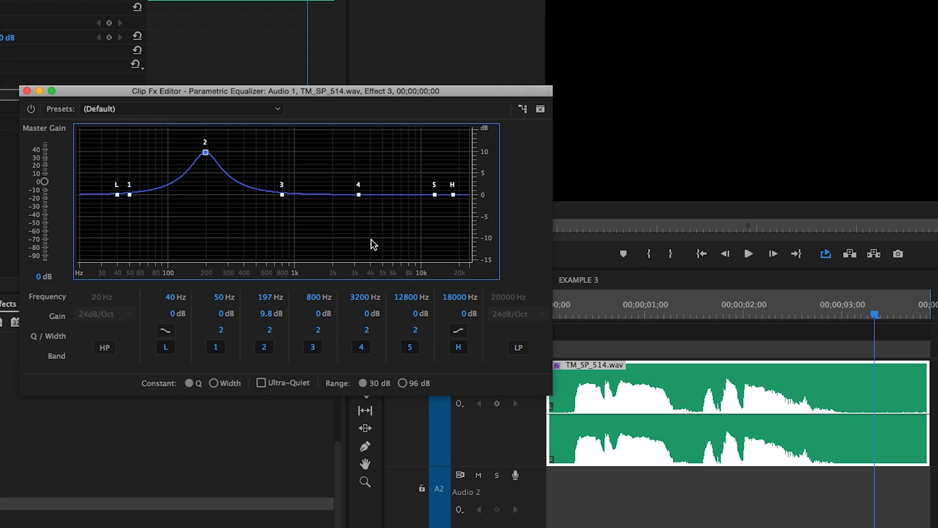
pyautogui.press('space')
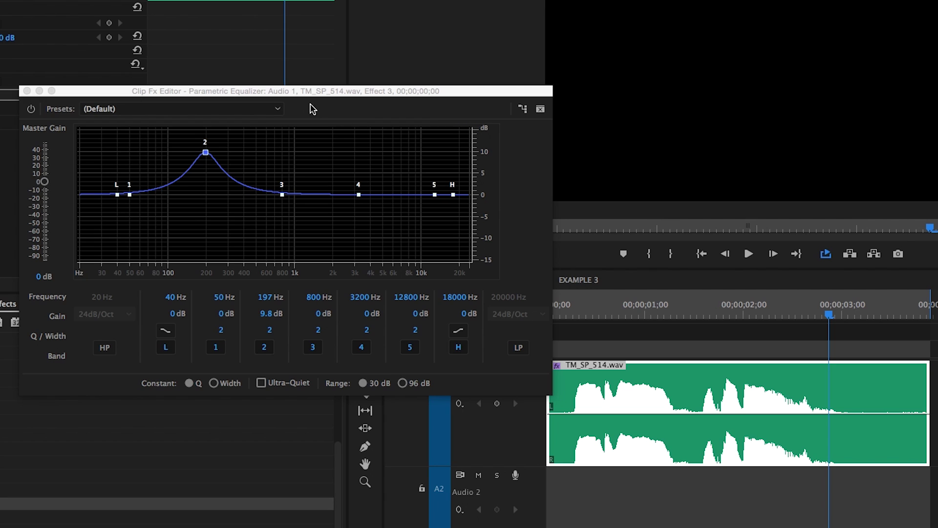
pyautogui.moveTo(206, 152)
pyautogui.mouseDown()
pyautogui.moveTo(185, 157)
pyautogui.moveTo(219, 157)
pyautogui.moveTo(203, 157)
pyautogui.mouseUp()
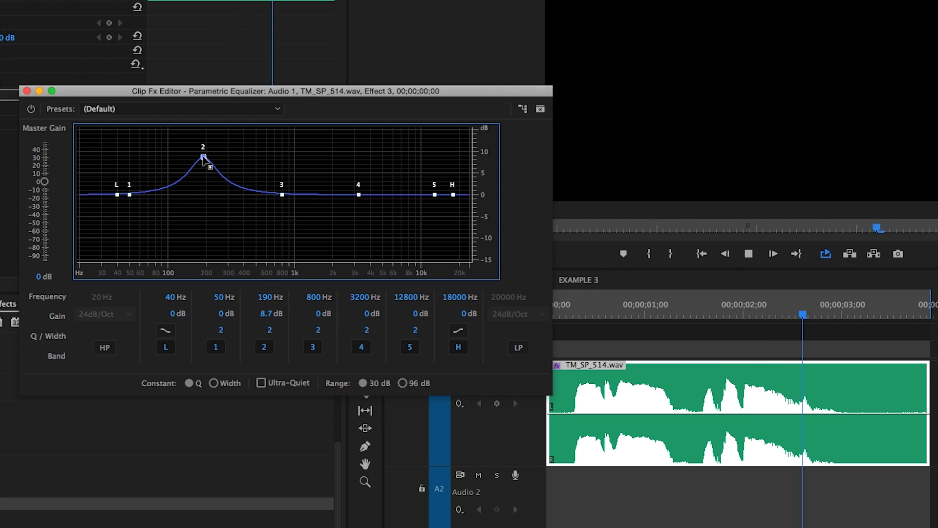
pyautogui.press('space')
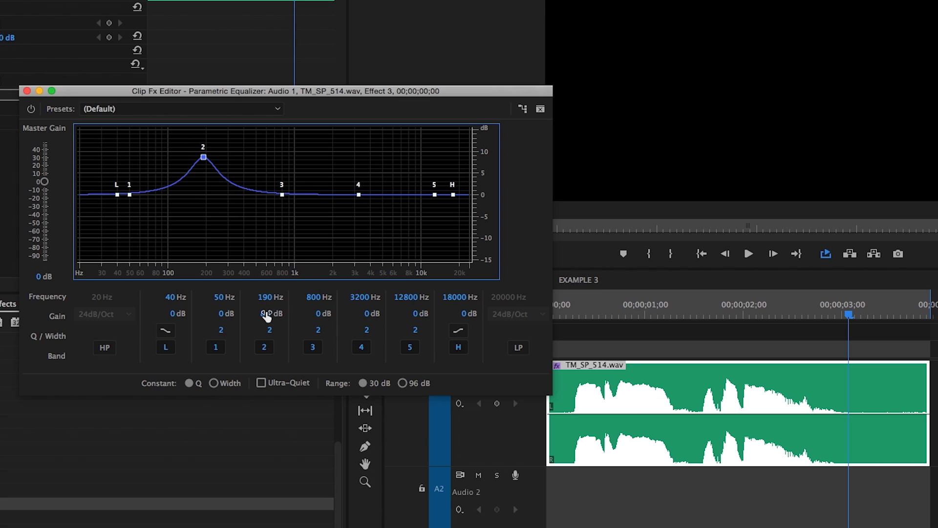
pyautogui.press('space')
pyautogui.moveTo(266, 315); pyautogui.dragTo(265, 410)
# Step: Move the EQ window up and left and play the clip to hear the -5 dB cut at 190 Hz
pyautogui.press('space')
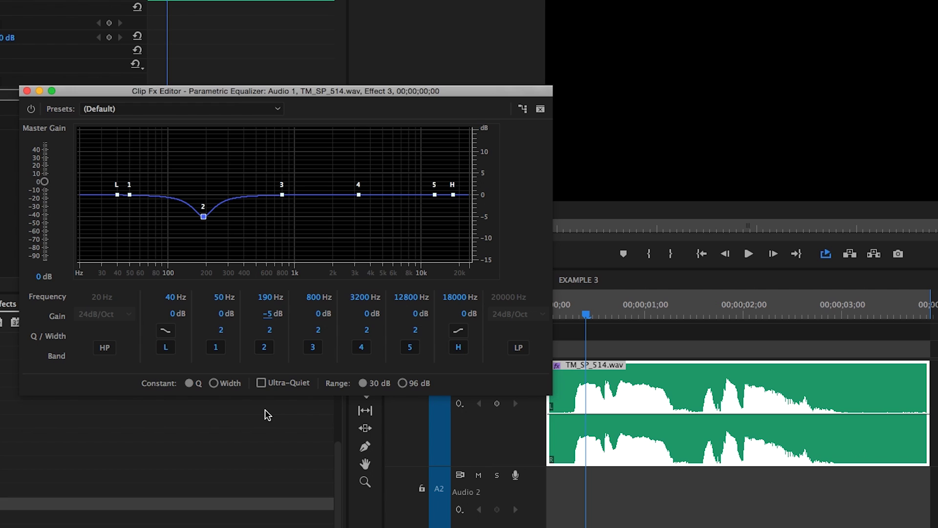
pyautogui.moveTo(265, 91); pyautogui.dragTo(234, 88)
pyautogui.press('space')
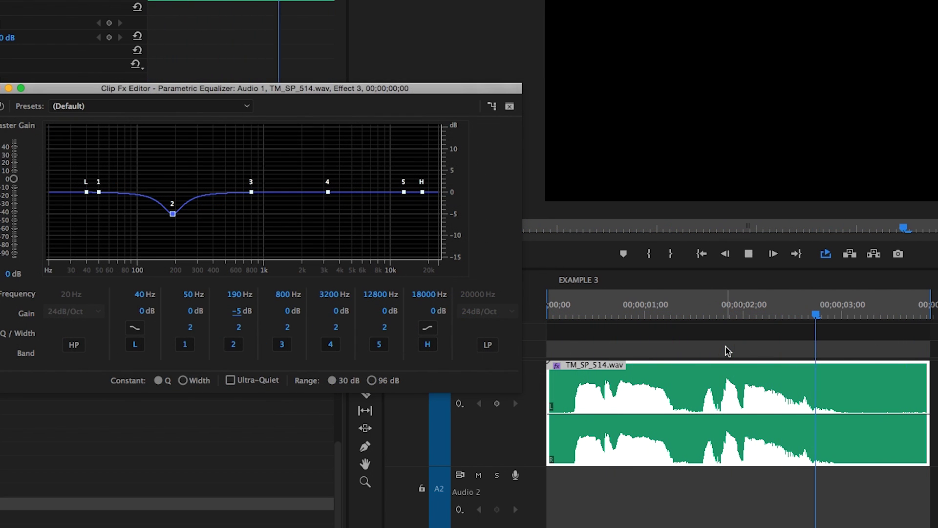
pyautogui.press('space')
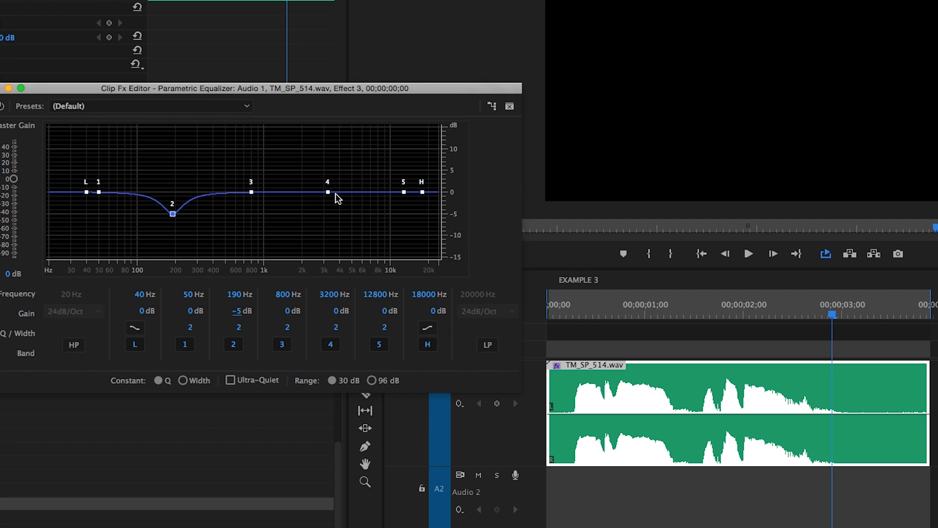
# Step: Sweep band 4 around 2–3 kHz while looping playback, settling on a -5.7 dB dip at 2070 Hz
pyautogui.moveTo(328, 193); pyautogui.dragTo(324, 159)
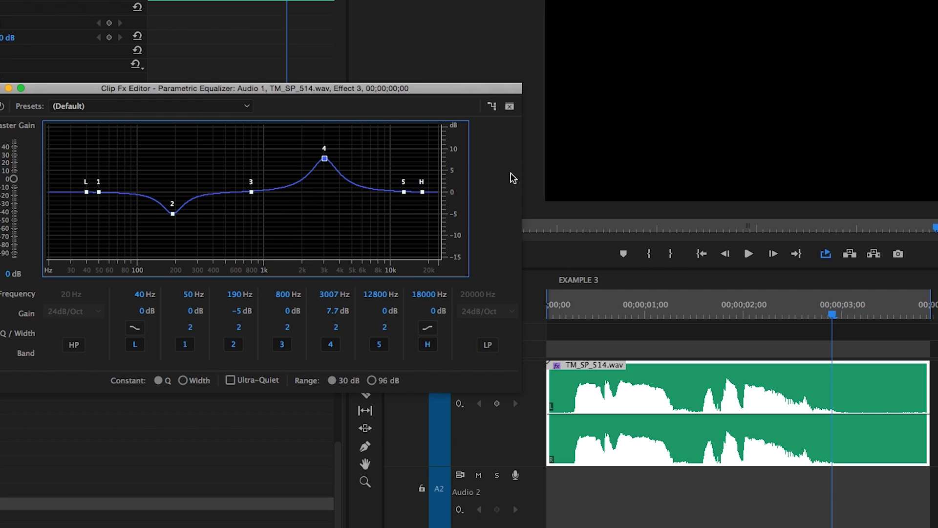
pyautogui.moveTo(324, 159); pyautogui.dragTo(323, 169)
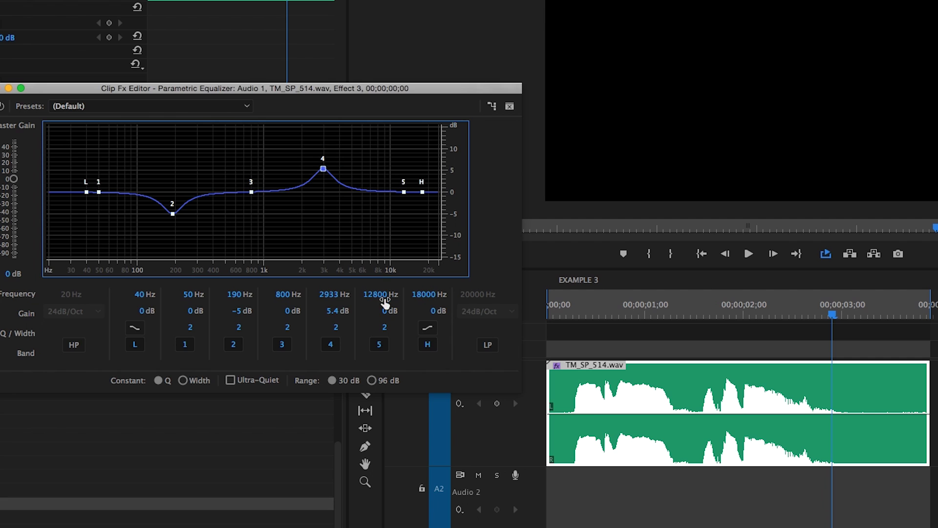
pyautogui.press('space')
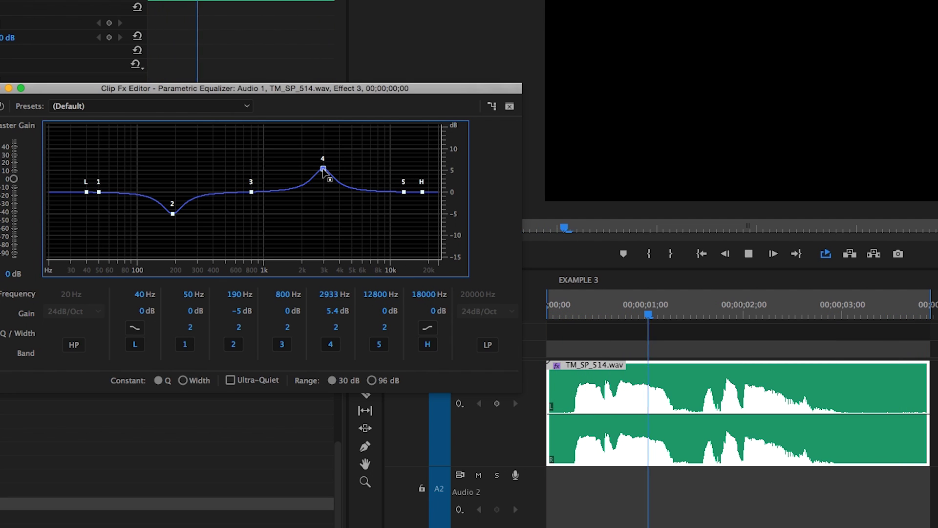
pyautogui.moveTo(323, 166)
pyautogui.mouseDown()
pyautogui.moveTo(309, 171)
pyautogui.moveTo(296, 159)
pyautogui.moveTo(311, 152)
pyautogui.mouseUp()
pyautogui.press('space')
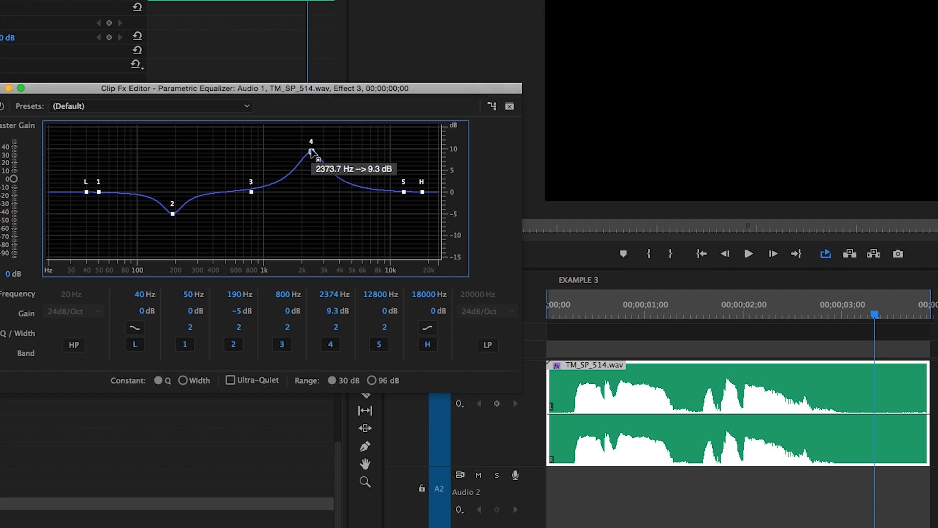
pyautogui.moveTo(311, 152); pyautogui.dragTo(304, 217)
pyautogui.press('space')
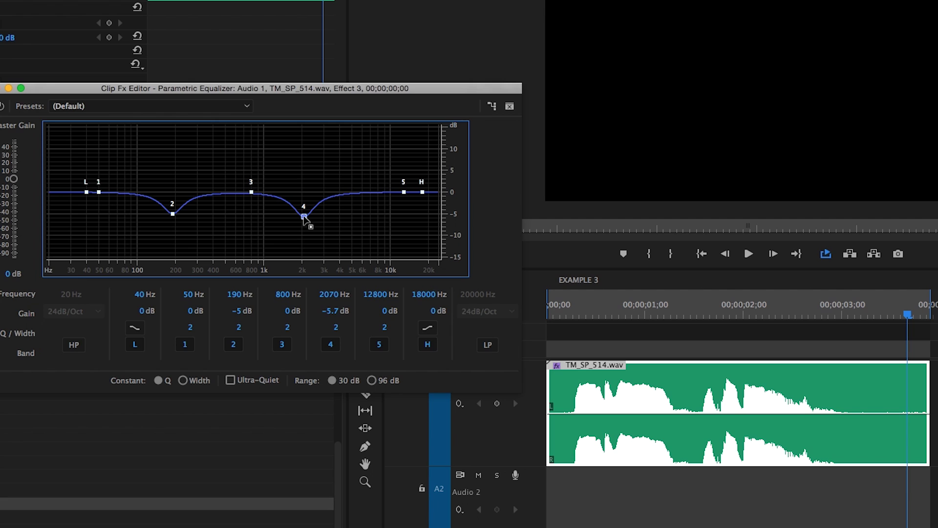
# Step: Play the clip and bypass the equalizer to compare against the original sound
pyautogui.press('space')
pyautogui.click(2, 108)
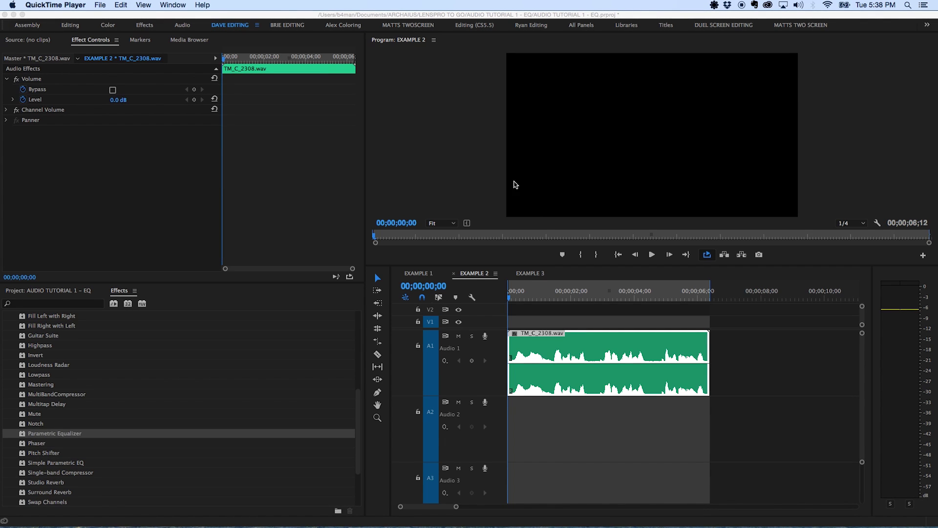
pyautogui.click(480, 277)
pyautogui.press('space')
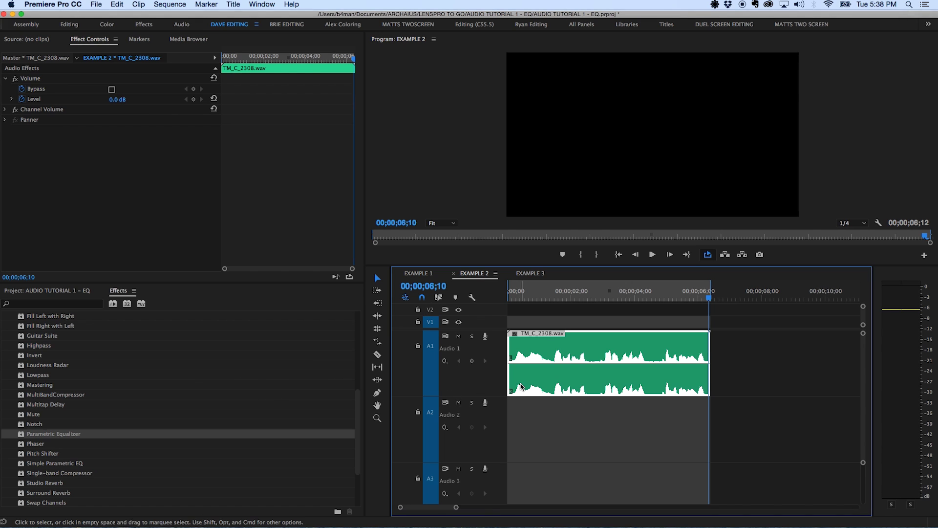
pyautogui.doubleClick(29, 434)
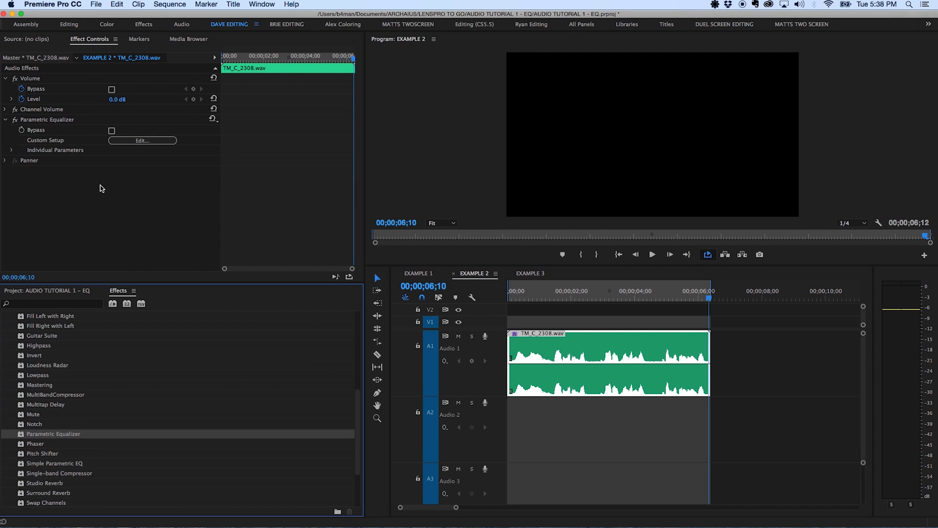
pyautogui.click(136, 143)
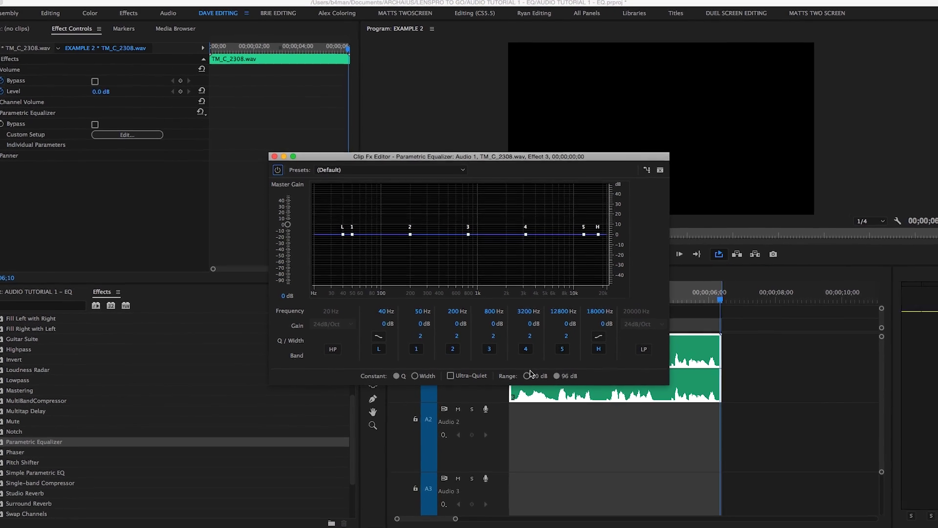
pyautogui.click(536, 394)
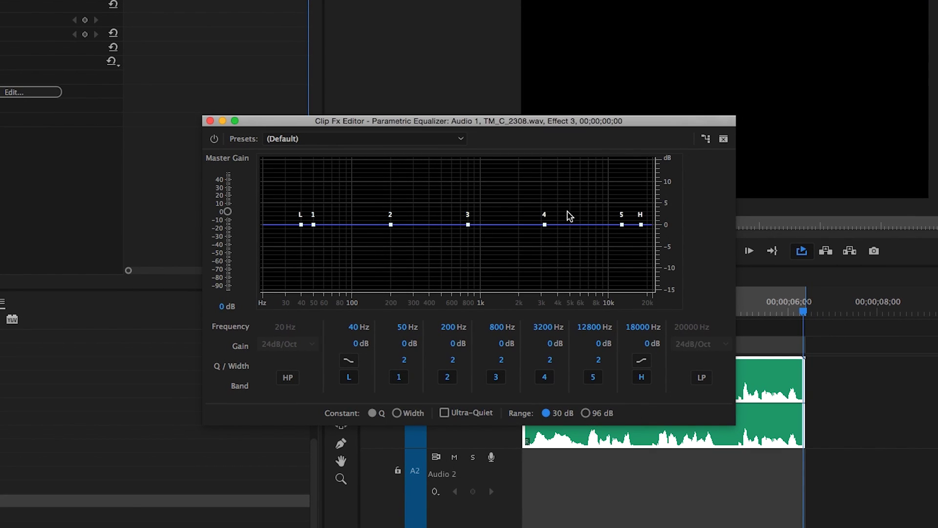
pyautogui.moveTo(545, 228)
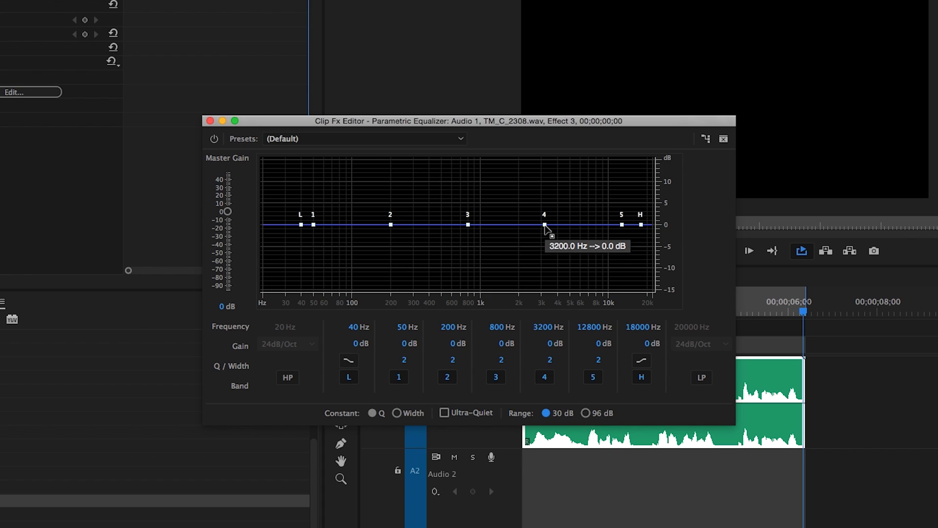
# Step: Move band 4 to 2464 Hz on the EQ graph and set its gain to -4.9 dB
pyautogui.click(543, 225)
pyautogui.moveTo(543, 227); pyautogui.dragTo(528, 185)
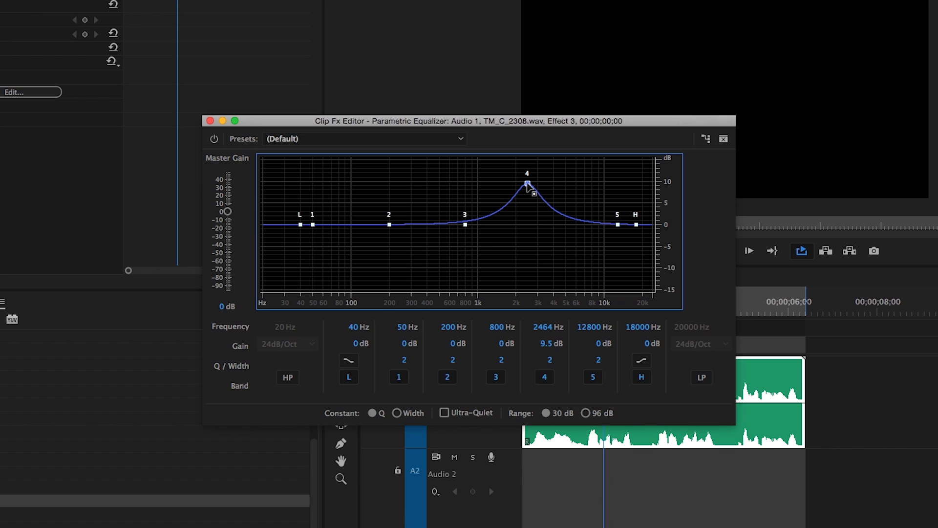
pyautogui.moveTo(552, 343); pyautogui.dragTo(545, 443)
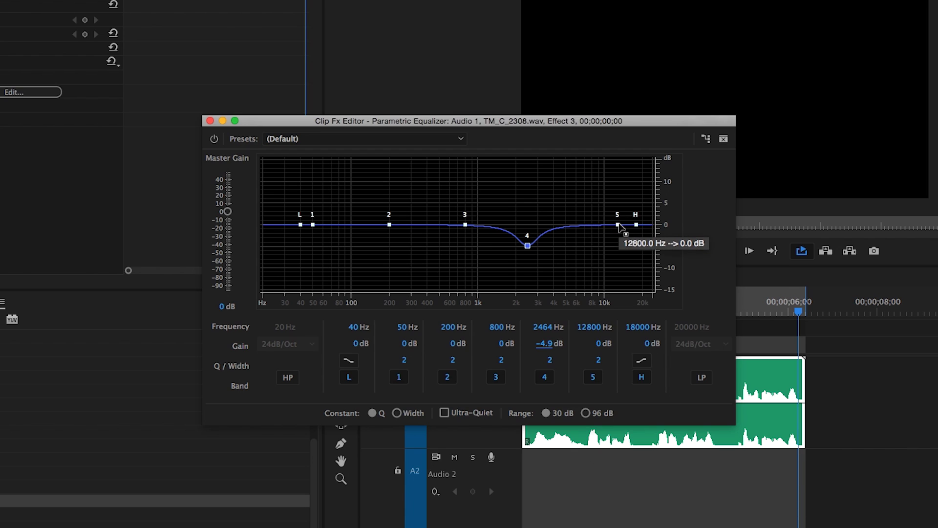
# Step: Give band 5 a Q of 10.4, then place it at 6421 Hz with +12.5 dB gain
pyautogui.moveTo(618, 225); pyautogui.dragTo(620, 228)
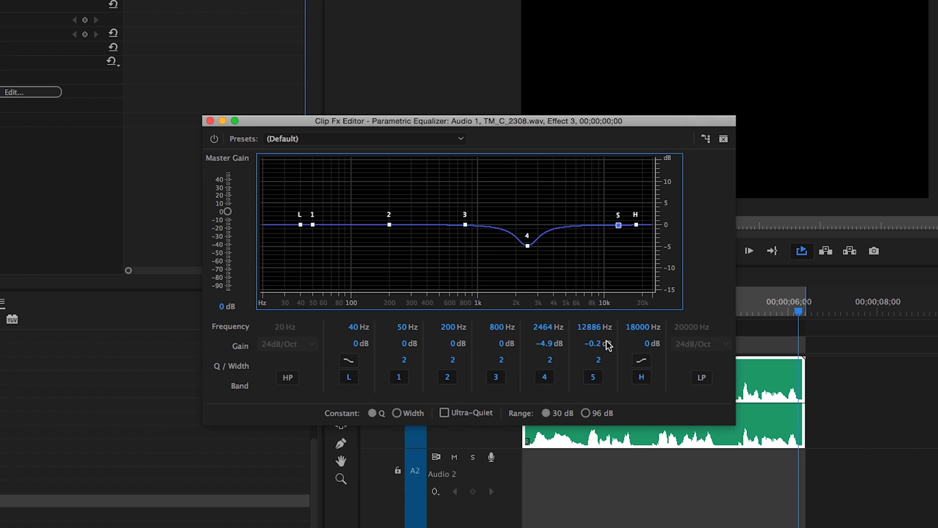
pyautogui.moveTo(598, 361); pyautogui.dragTo(602, 304)
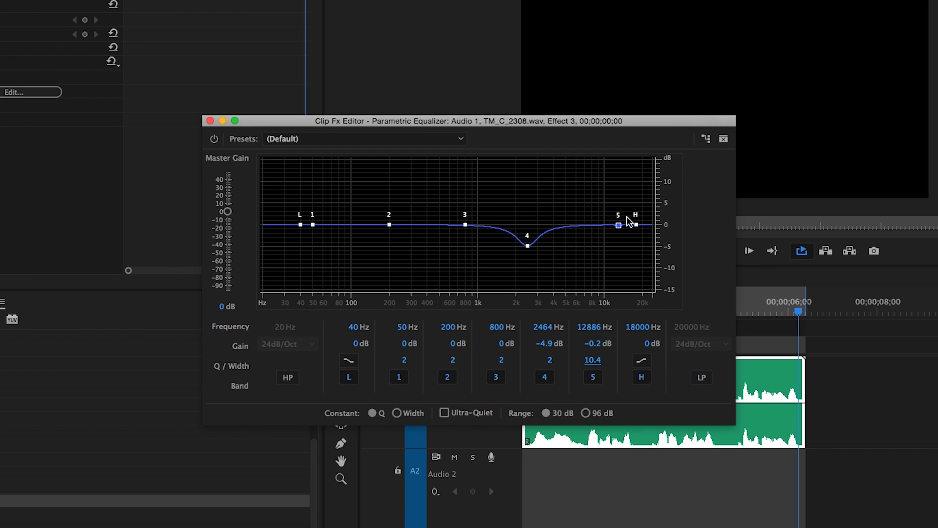
pyautogui.moveTo(621, 228)
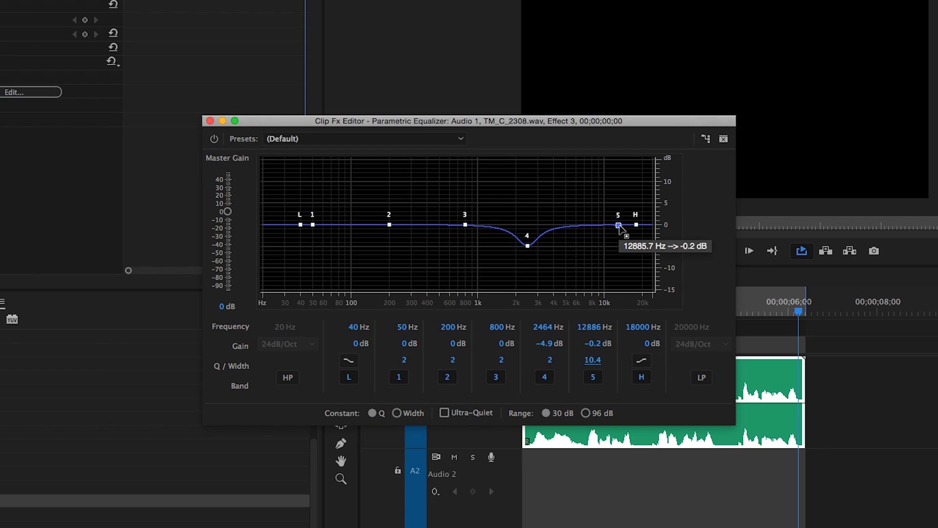
pyautogui.moveTo(619, 225); pyautogui.dragTo(567, 229)
pyautogui.moveTo(567, 228); pyautogui.dragTo(580, 171)
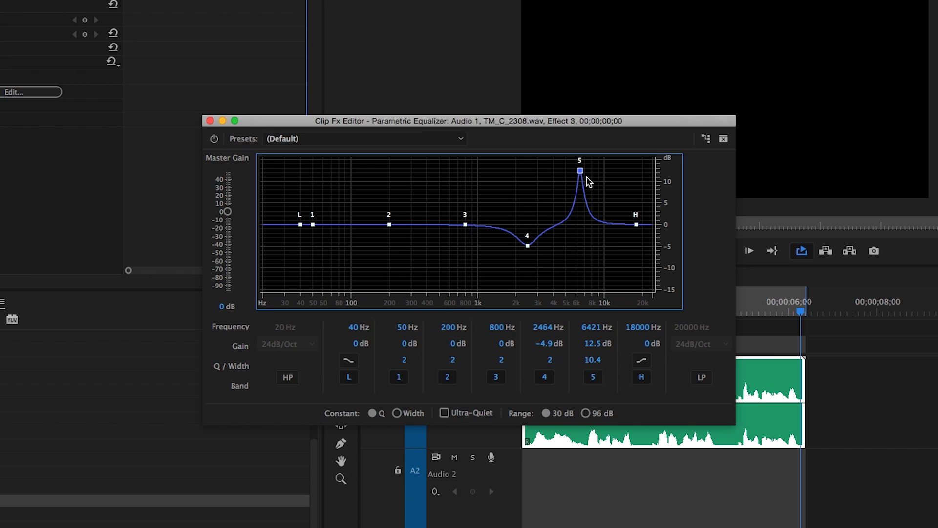
# Step: Drop band 5's gain to -12.8 dB, turning its 6421 Hz peak into a notch
pyautogui.moveTo(592, 343); pyautogui.dragTo(591, 385)
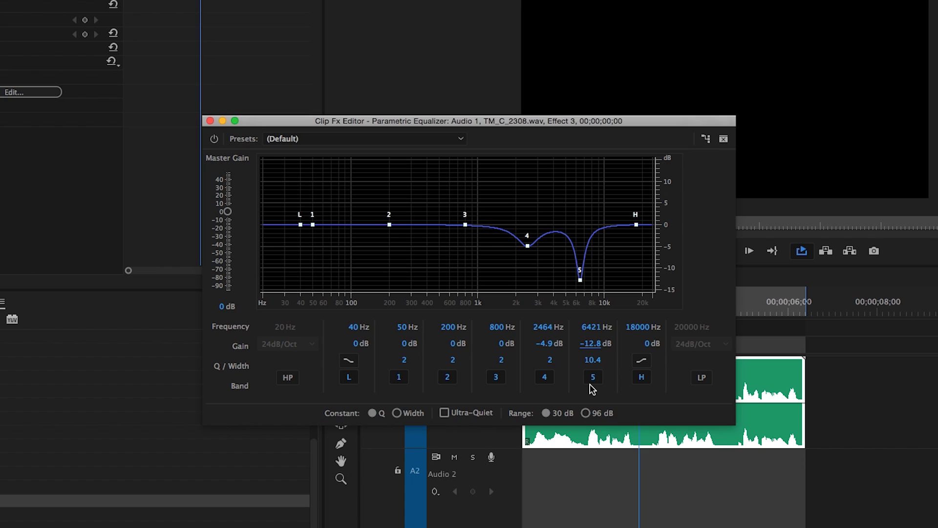
# Step: Widen band 1 to Q 1 and boost it 10.4 dB at 101 Hz
pyautogui.moveTo(404, 360); pyautogui.dragTo(337, 333)
pyautogui.moveTo(313, 224); pyautogui.dragTo(314, 184)
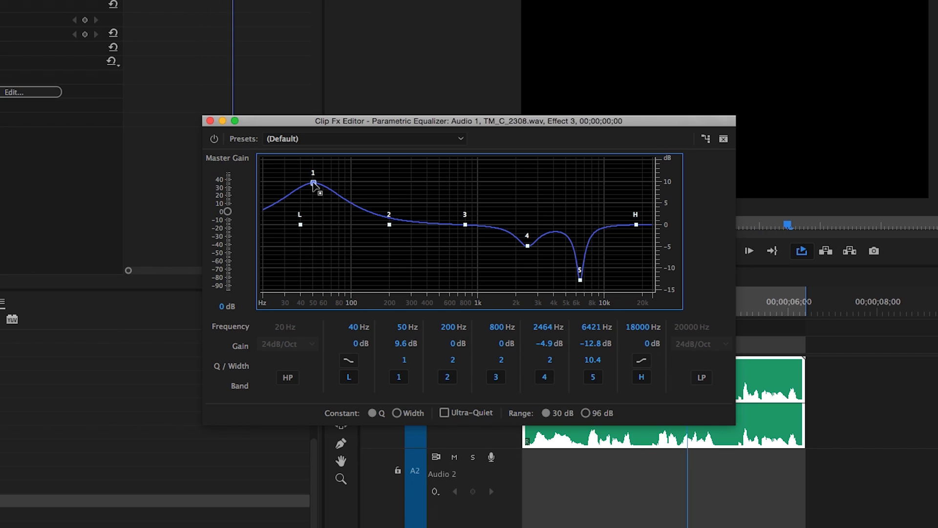
pyautogui.moveTo(313, 184); pyautogui.dragTo(352, 180)
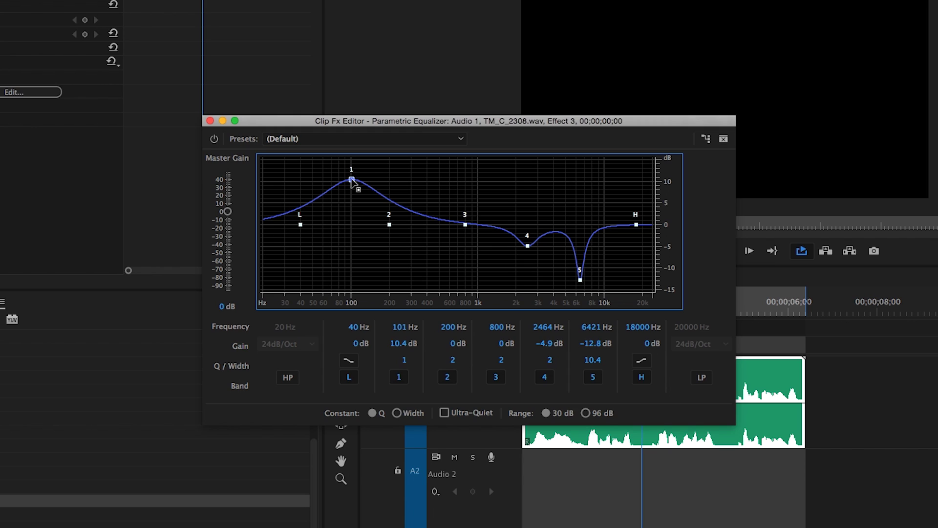
# Step: Bypass the equalizer on TM_C_2308.wav to compare the sound
pyautogui.click(214, 140)
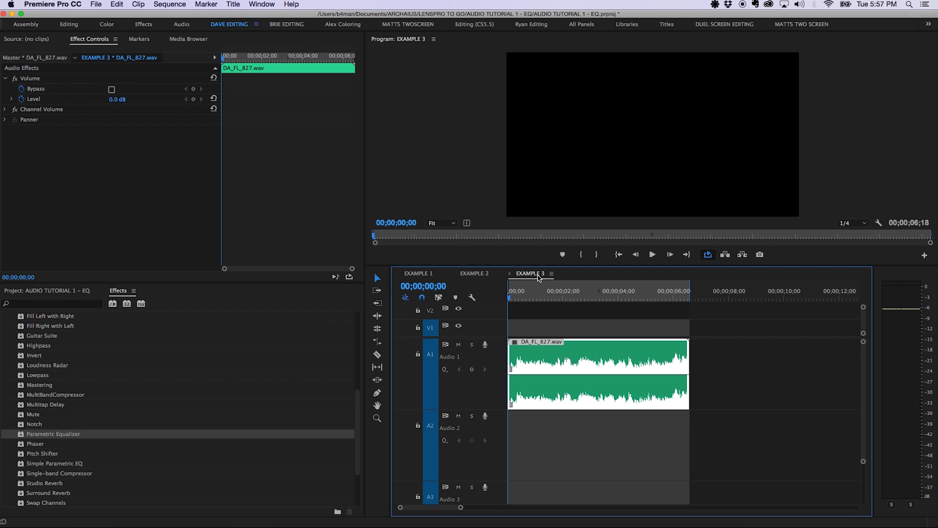
pyautogui.press('space')
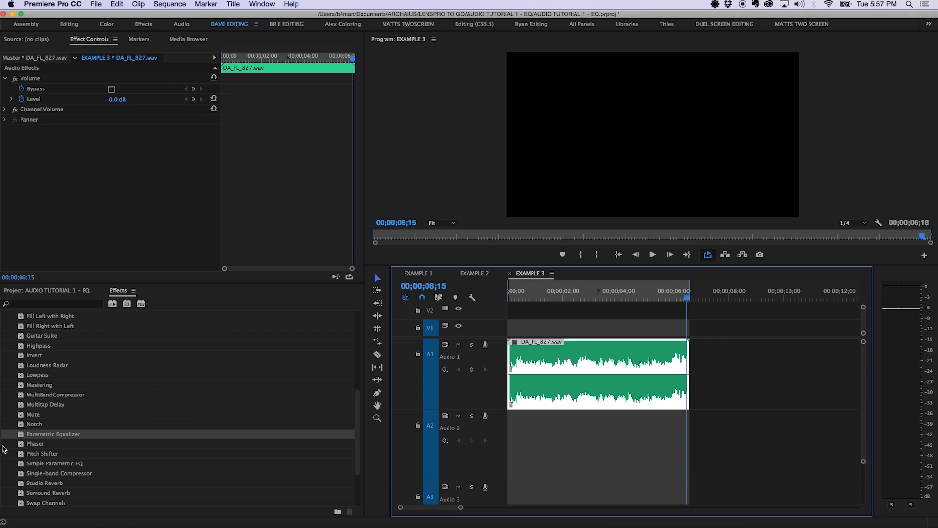
# Step: Apply a Parametric Equalizer to DA_FL_827.wav and set its graph range to 30 dB
pyautogui.doubleClick(23, 437)
pyautogui.click(142, 140)
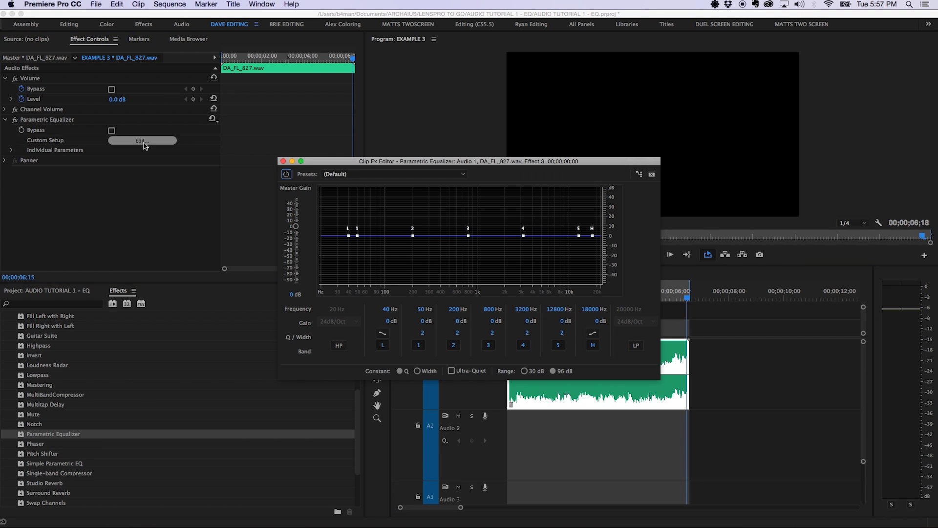
pyautogui.click(524, 371)
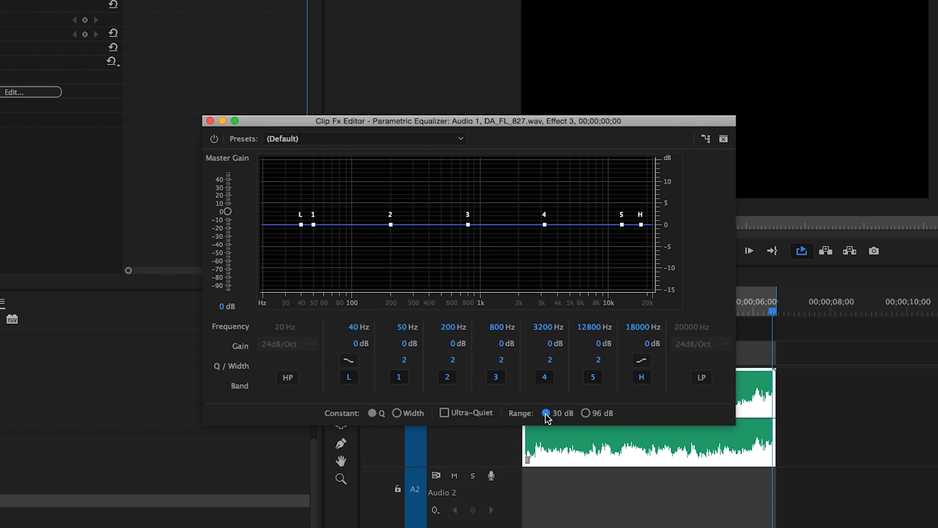
# Step: Enable a 48dB/Oct high-pass filter with its cutoff at 100 Hz
pyautogui.click(287, 377)
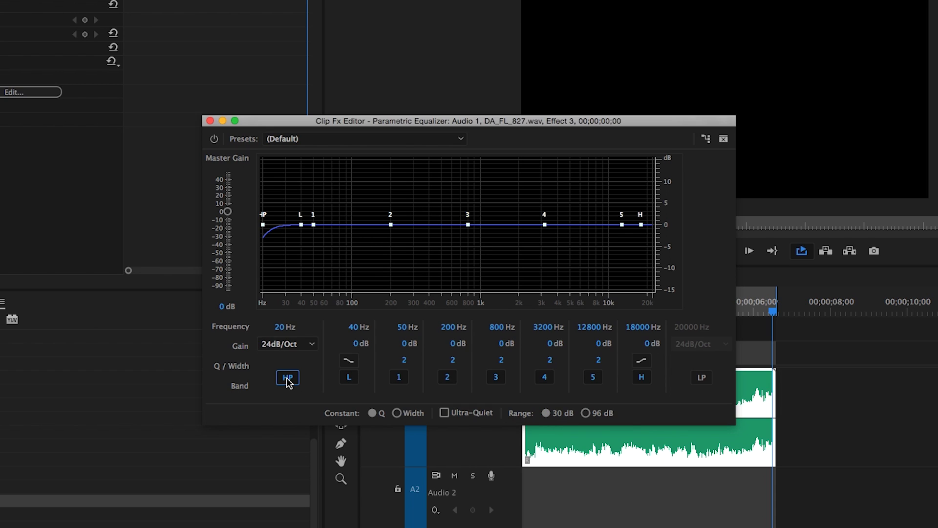
pyautogui.click(309, 345)
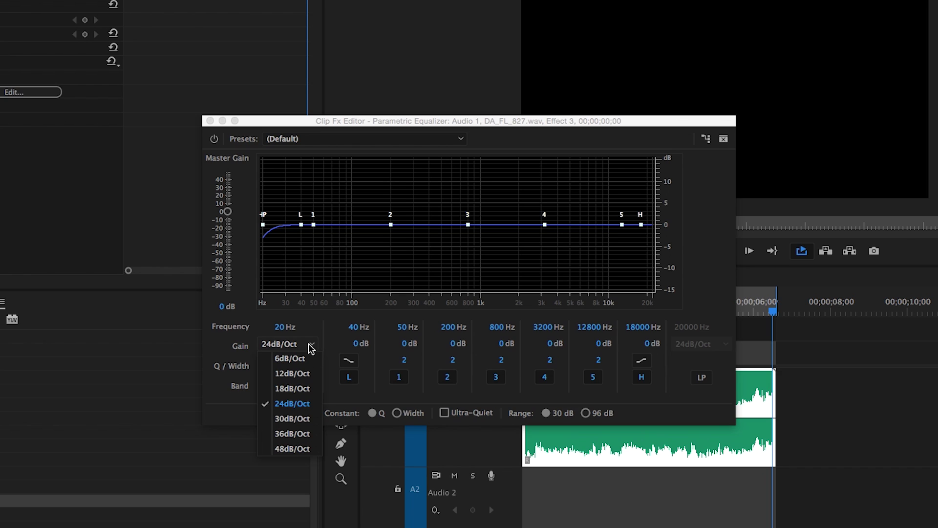
pyautogui.click(292, 449)
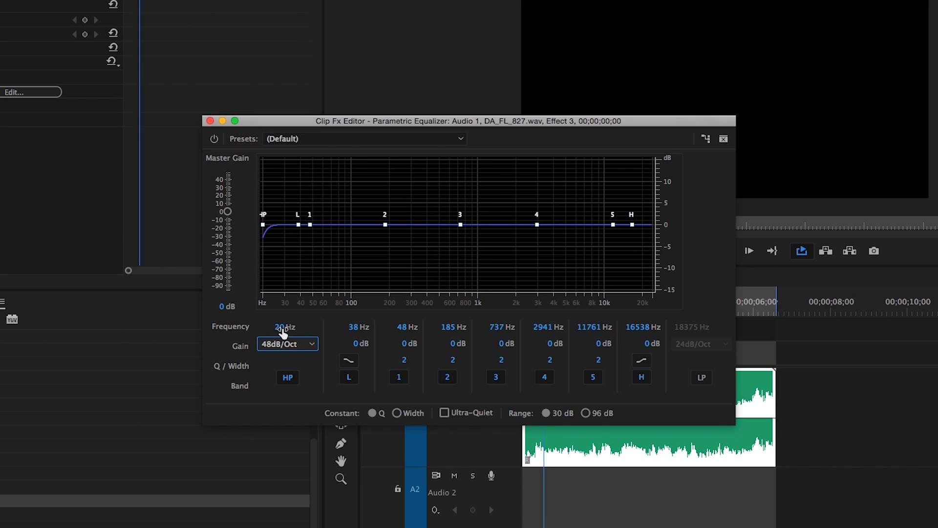
pyautogui.moveTo(285, 326); pyautogui.dragTo(291, 280)
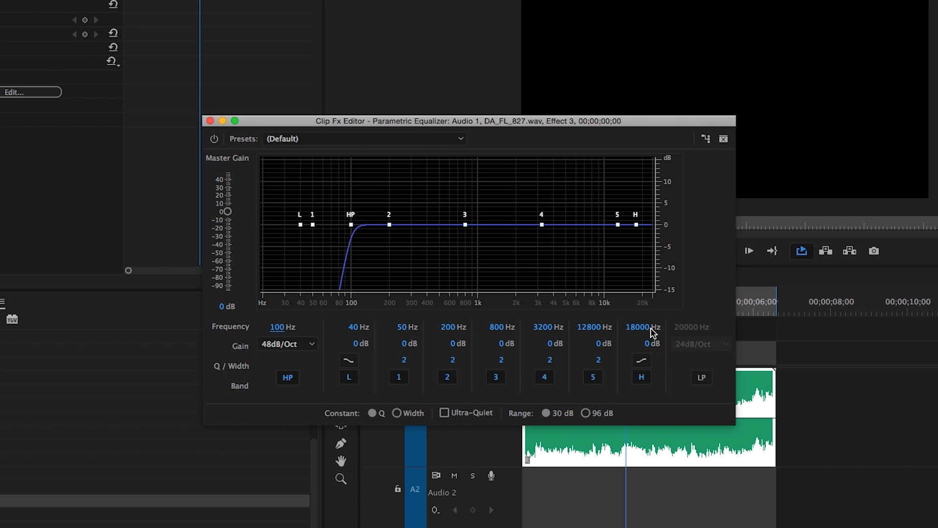
# Step: Boost the high shelf by 12.1 dB and lower its frequency to 5559 Hz
pyautogui.moveTo(648, 348); pyautogui.dragTo(646, 255)
pyautogui.click(644, 361)
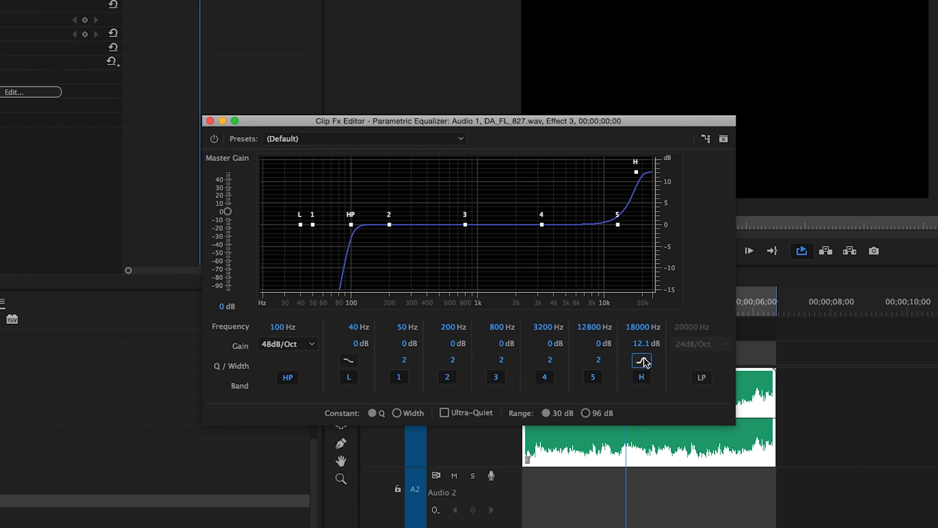
pyautogui.click(643, 362)
pyautogui.click(644, 361)
pyautogui.moveTo(641, 336); pyautogui.dragTo(630, 359)
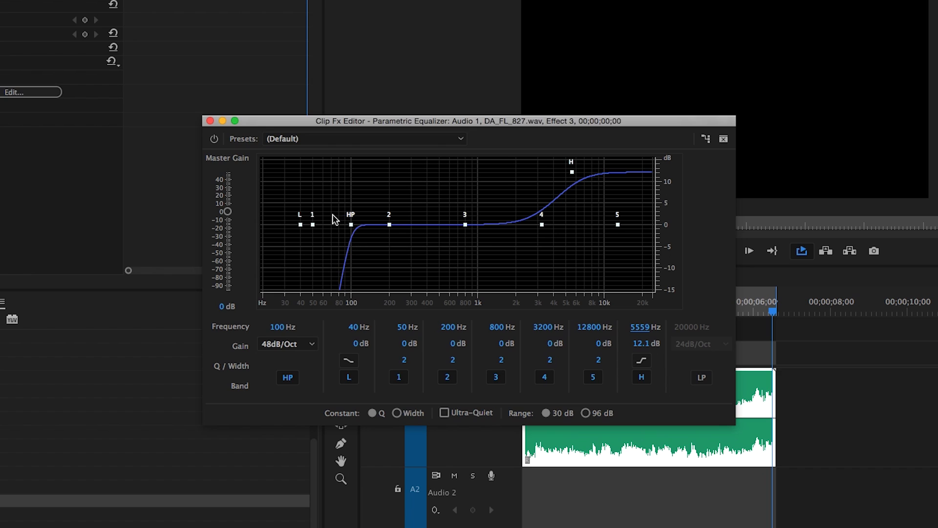
# Step: Bypass the EXAMPLE 3 equalizer to hear DA_FL_827.wav without EQ
pyautogui.click(216, 139)
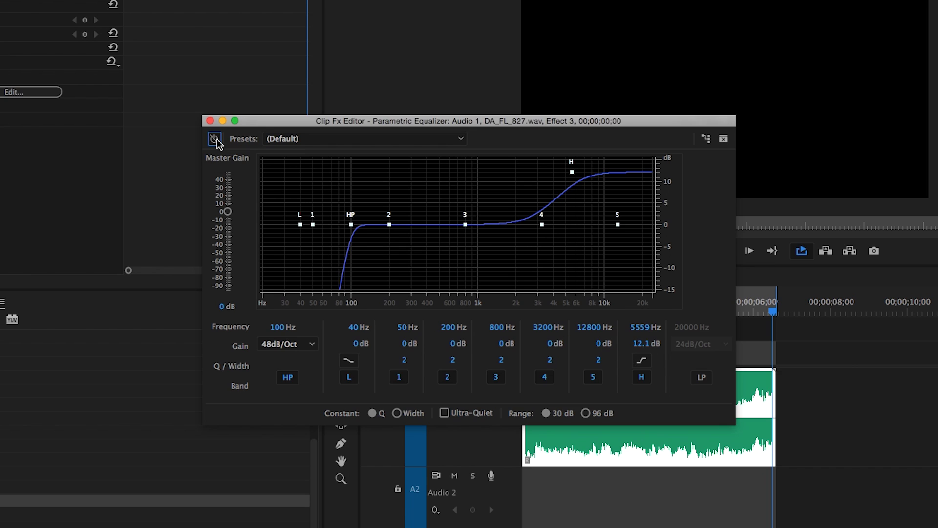